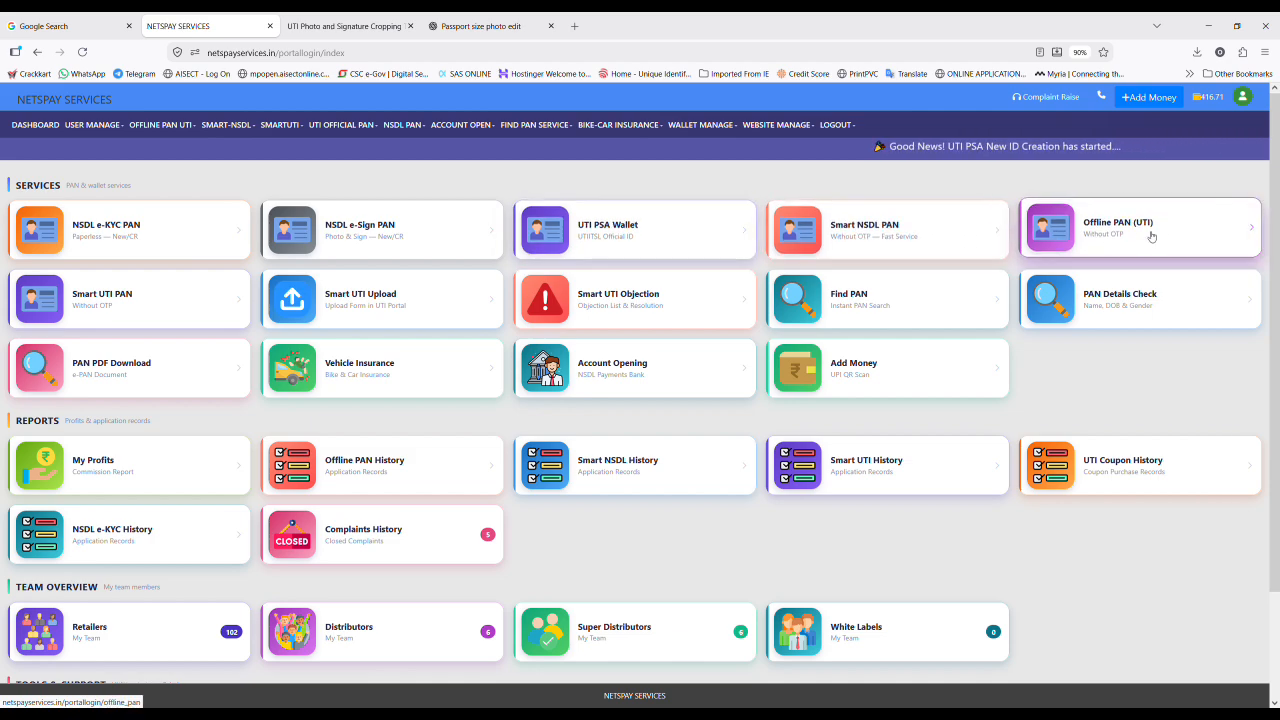
Step: Open the Smart NSDL PAN card under Services to start a new Indian-citizen PAN application
{"action": "left_click", "coordinate": [893, 235]}
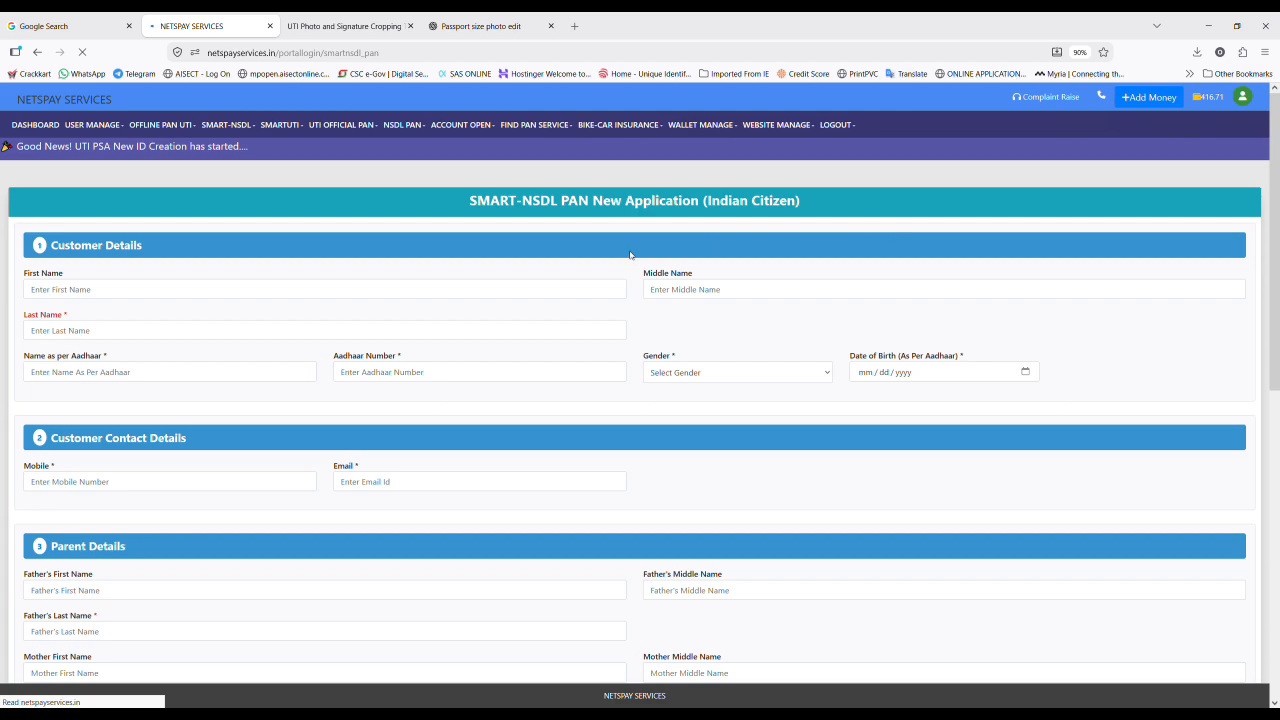
Step: Scroll to Customer Details and put the cursor in the applicant's First Name field
{"action": "scroll", "coordinate": [630, 255], "scroll_direction": "down", "scroll_amount": 8}
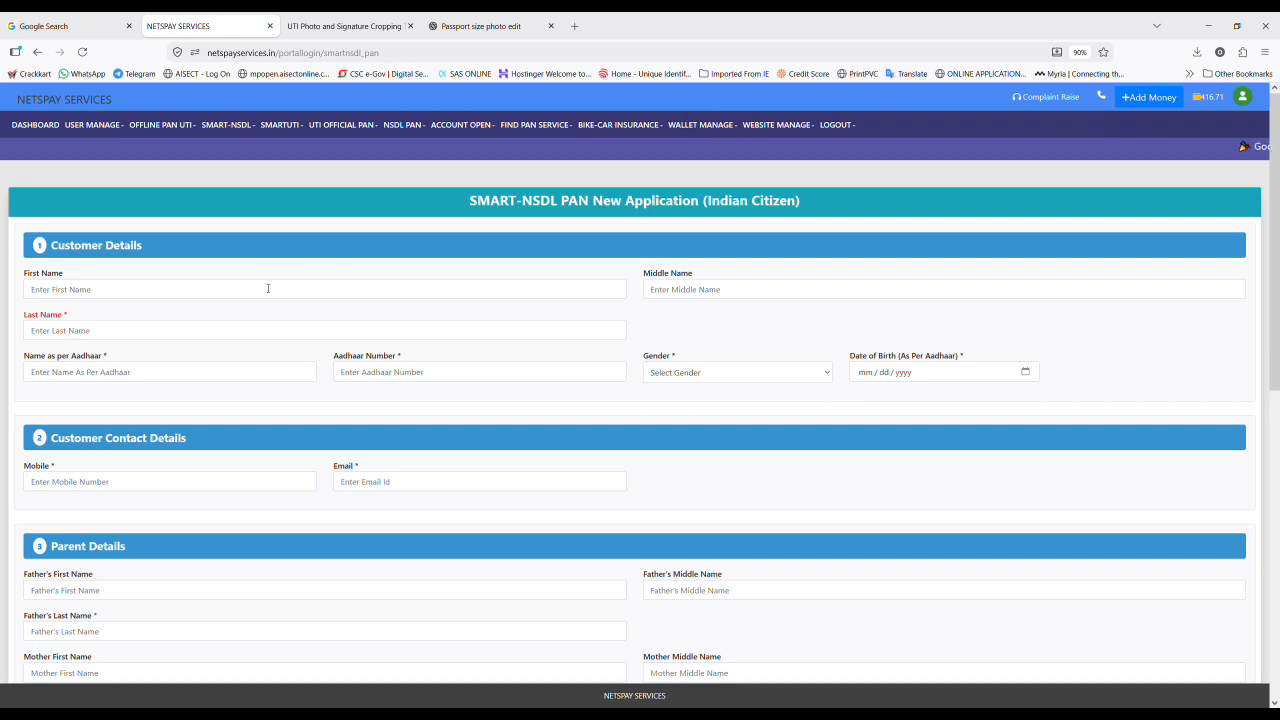
{"action": "left_click", "coordinate": [267, 290]}
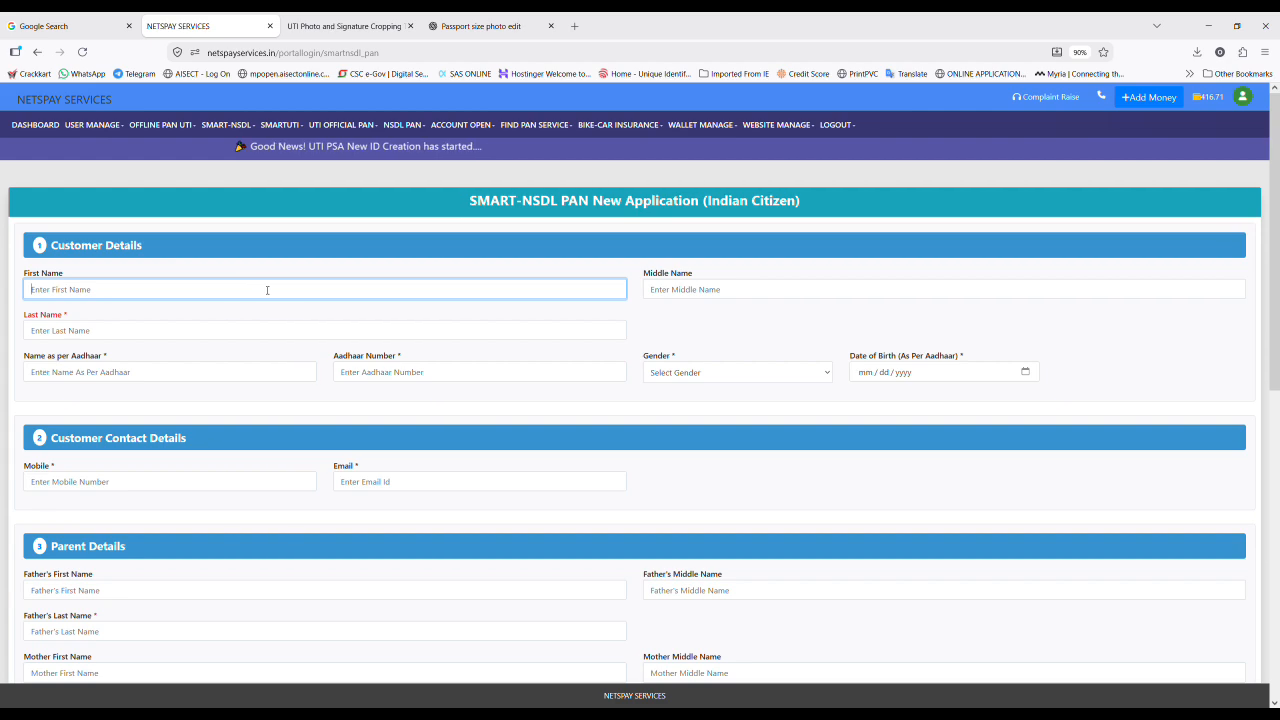
{"action": "left_click", "coordinate": [213, 330]}
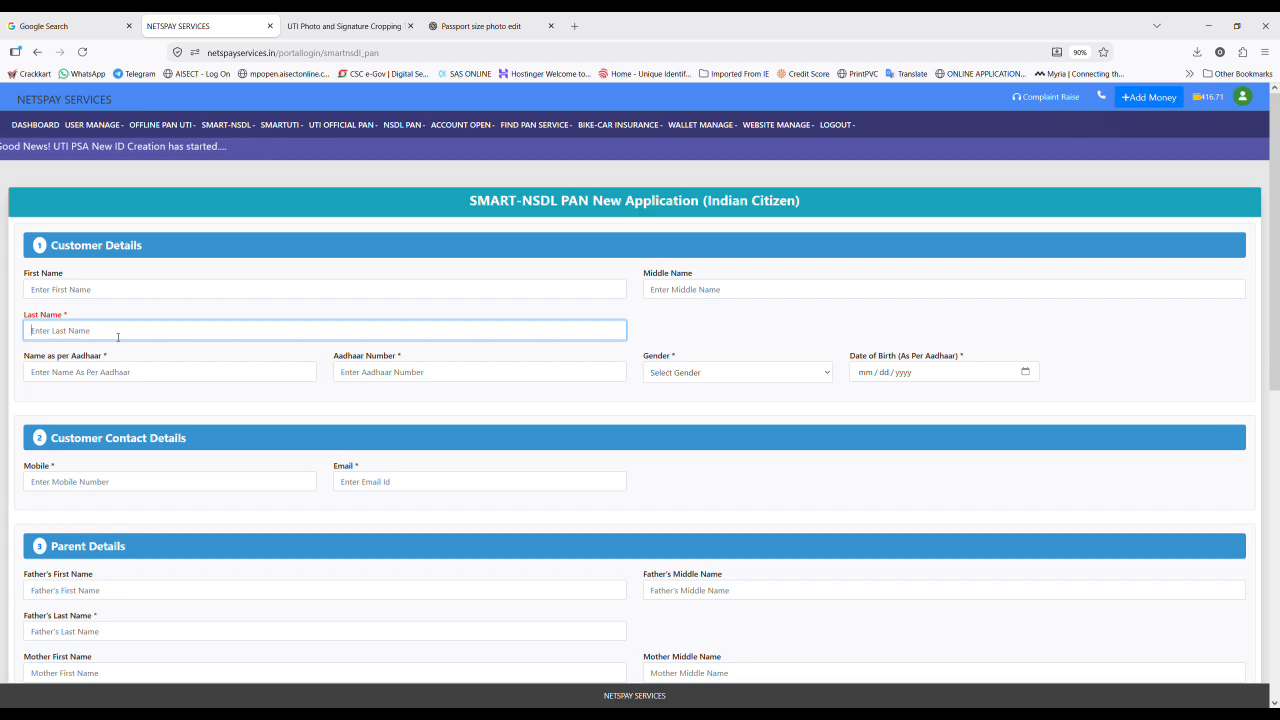
{"action": "left_click", "coordinate": [106, 288]}
{"action": "left_click", "coordinate": [770, 295]}
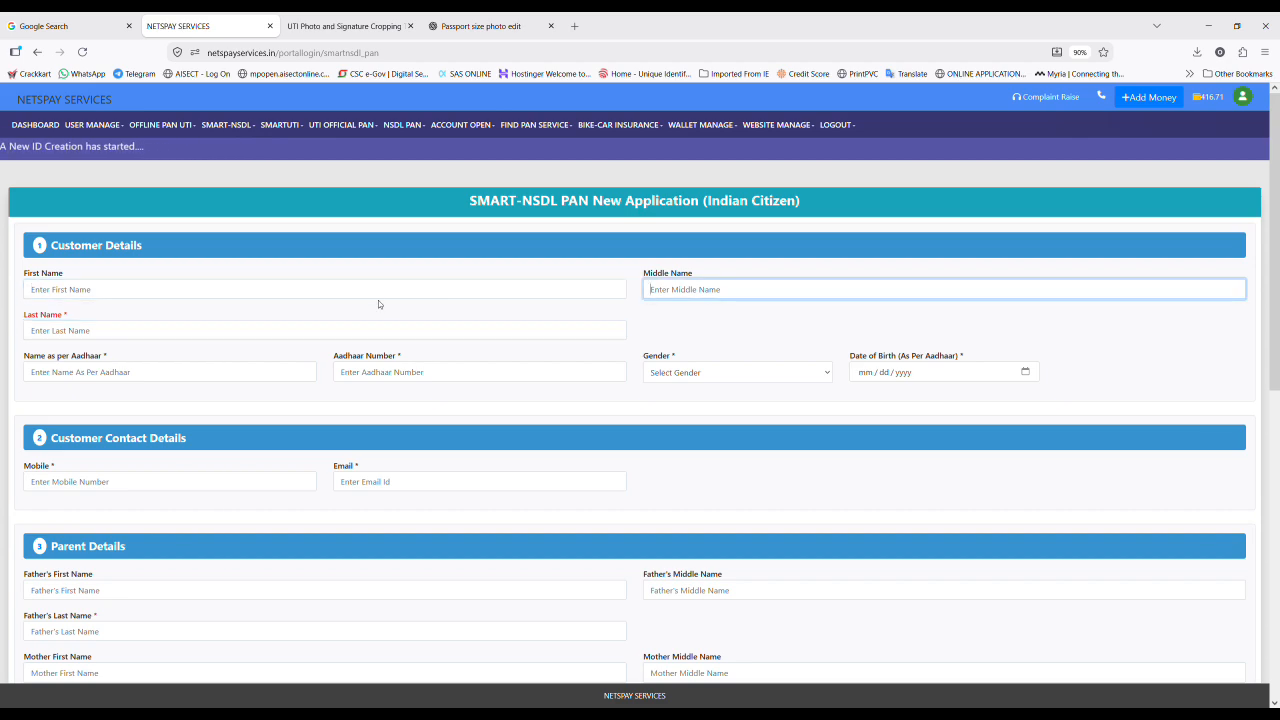
{"action": "left_click", "coordinate": [379, 294]}
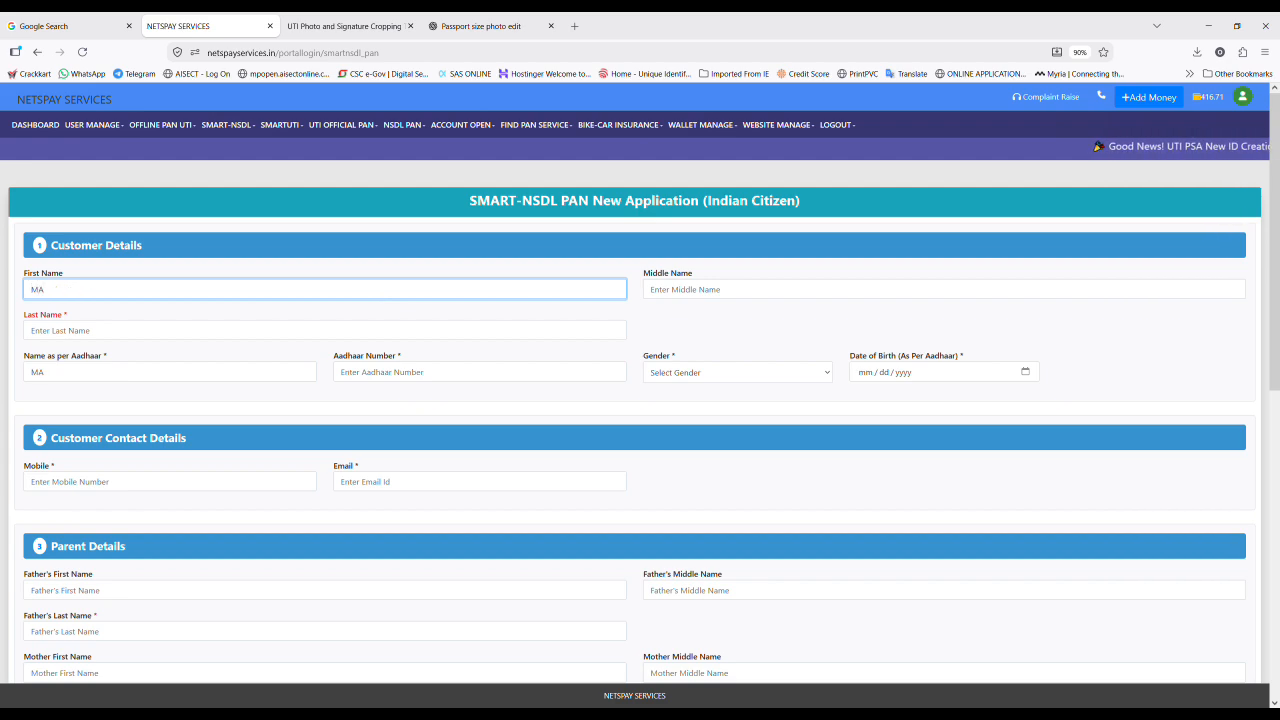
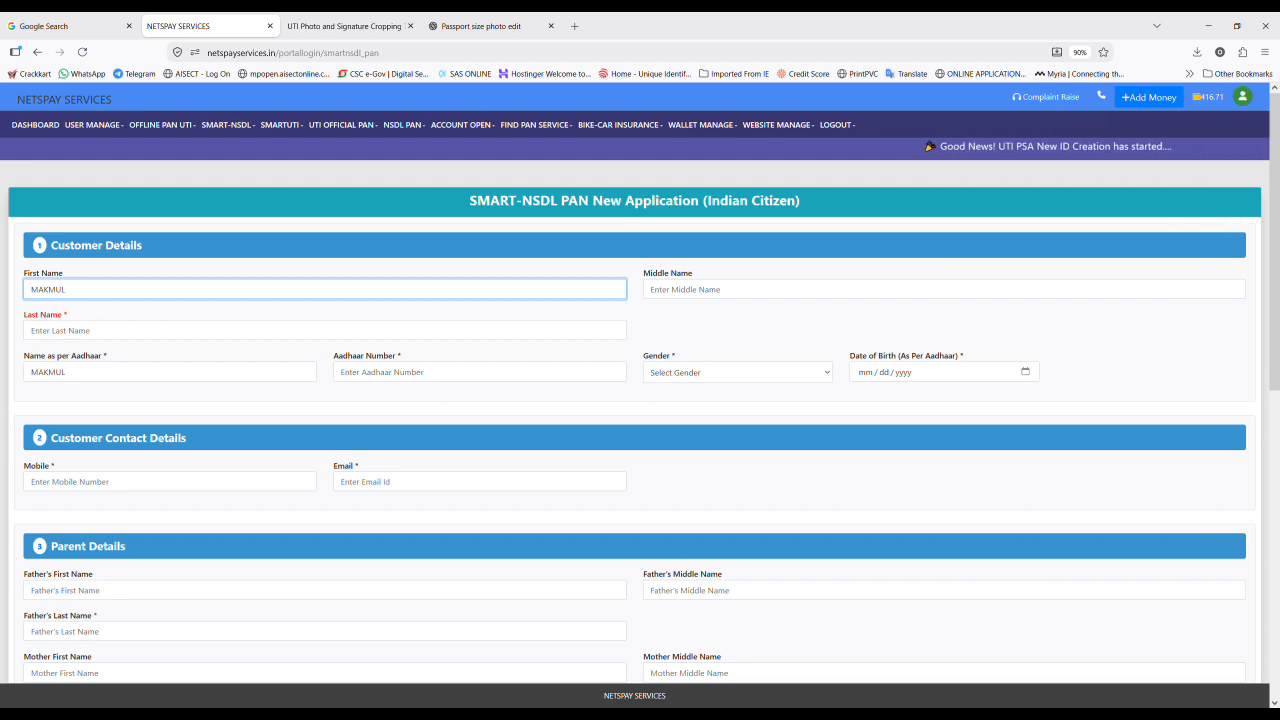
Step: Enter the applicant's first, middle and last names
{"action": "key", "text": "Tab"}
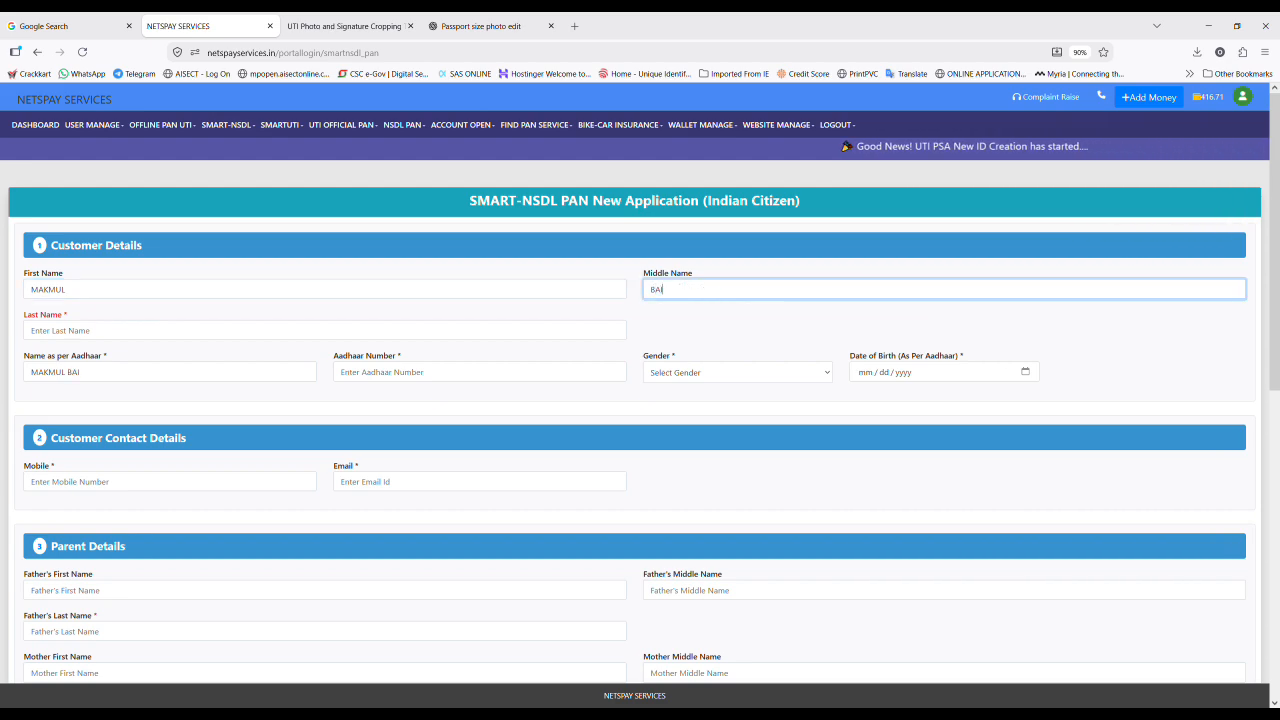
{"action": "key", "text": "Tab"}
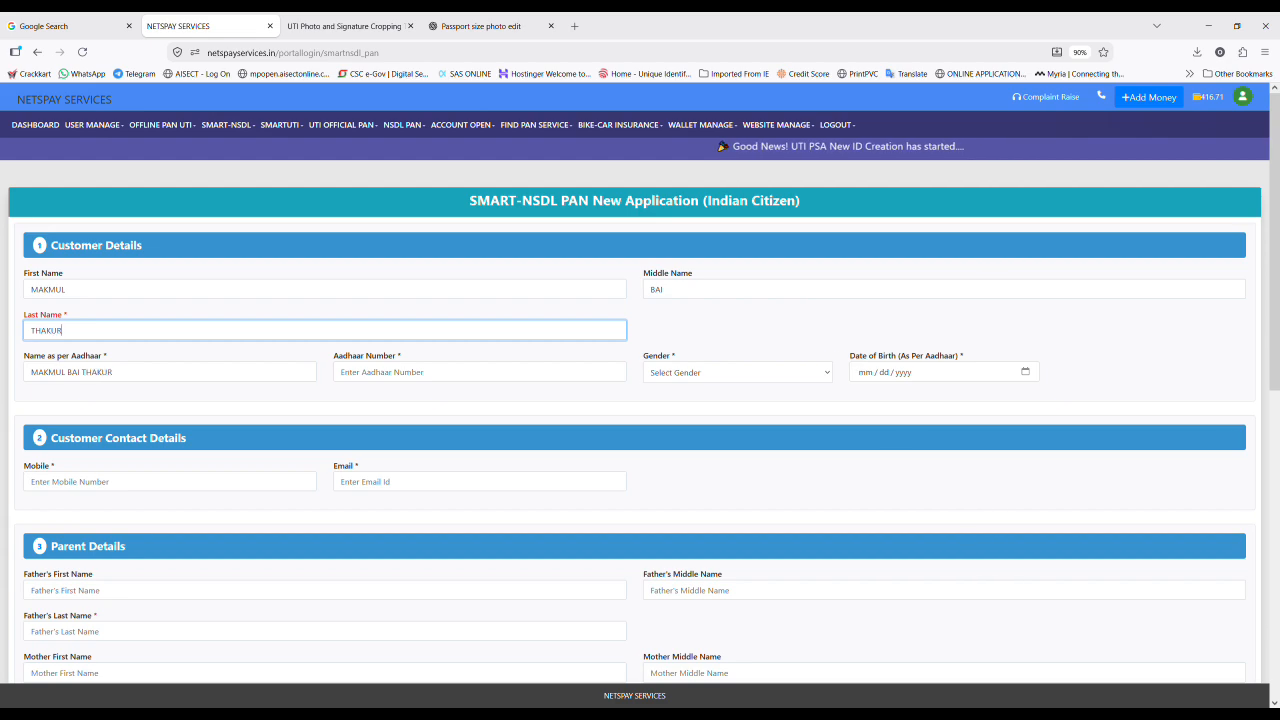
{"action": "key", "text": "Tab"}
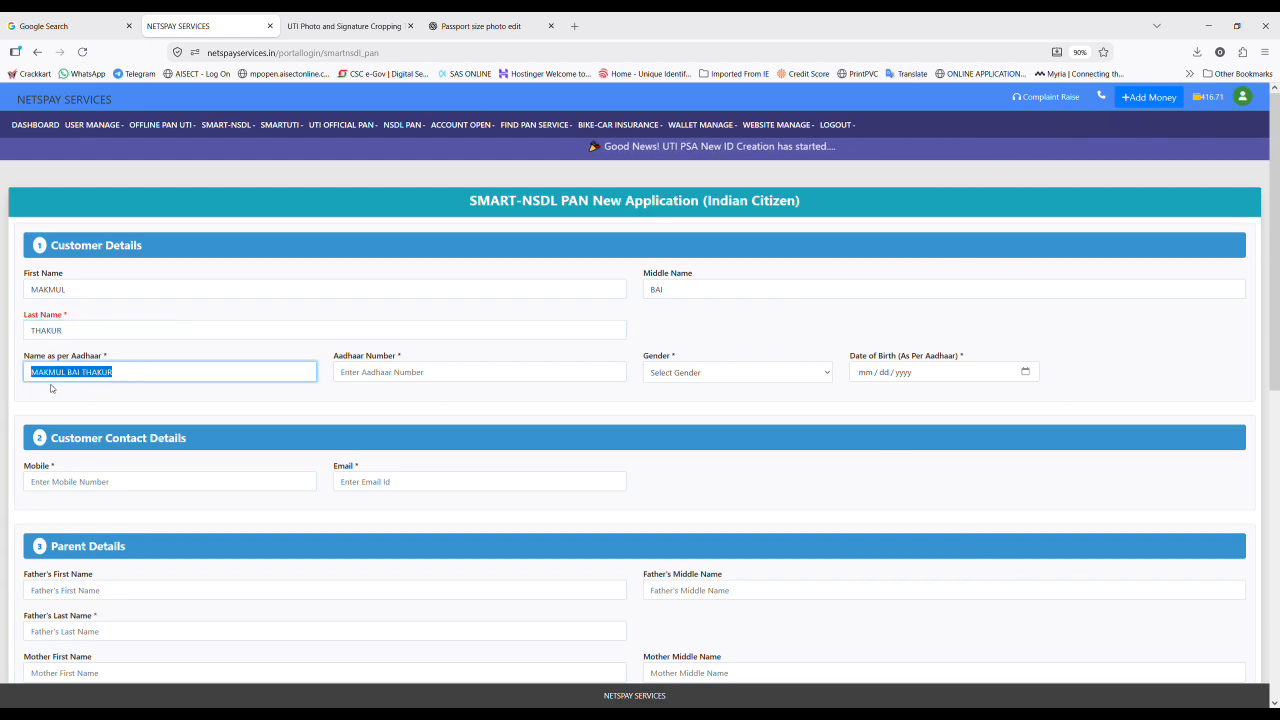
Step: Enter the applicant's Aadhaar number, set gender to Female, and fill in the date of birth
{"action": "left_click", "coordinate": [389, 380]}
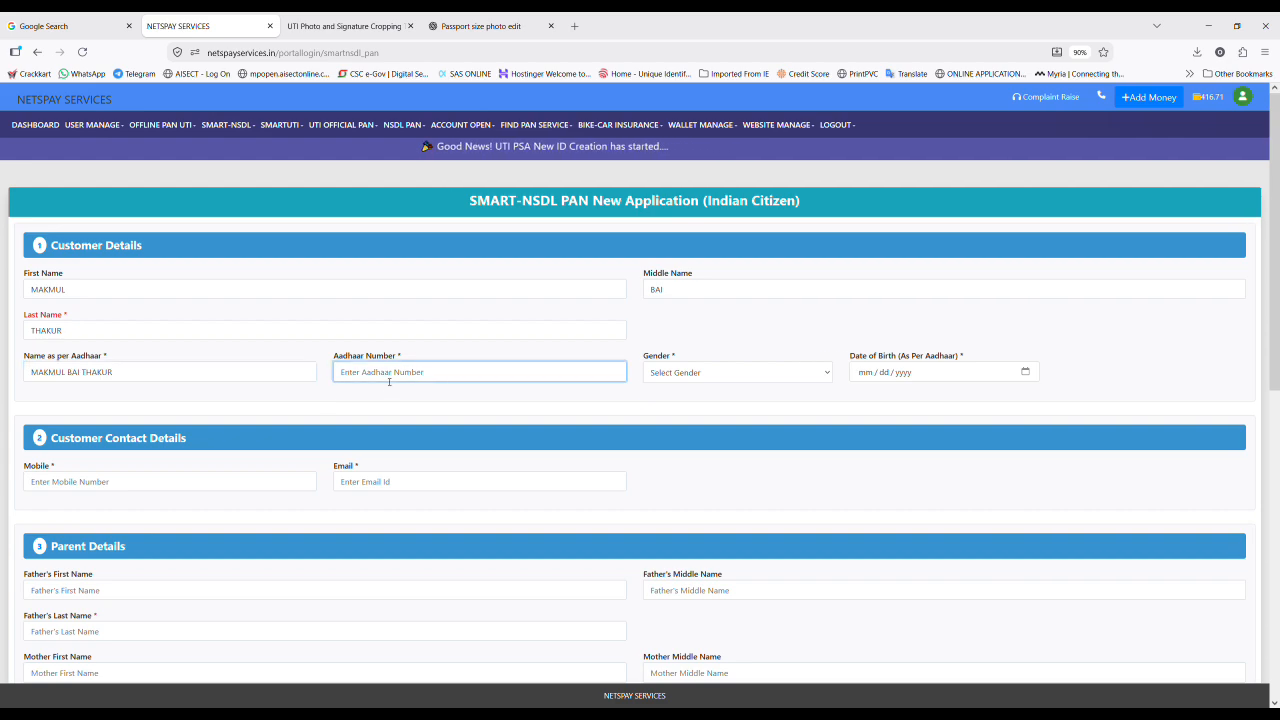
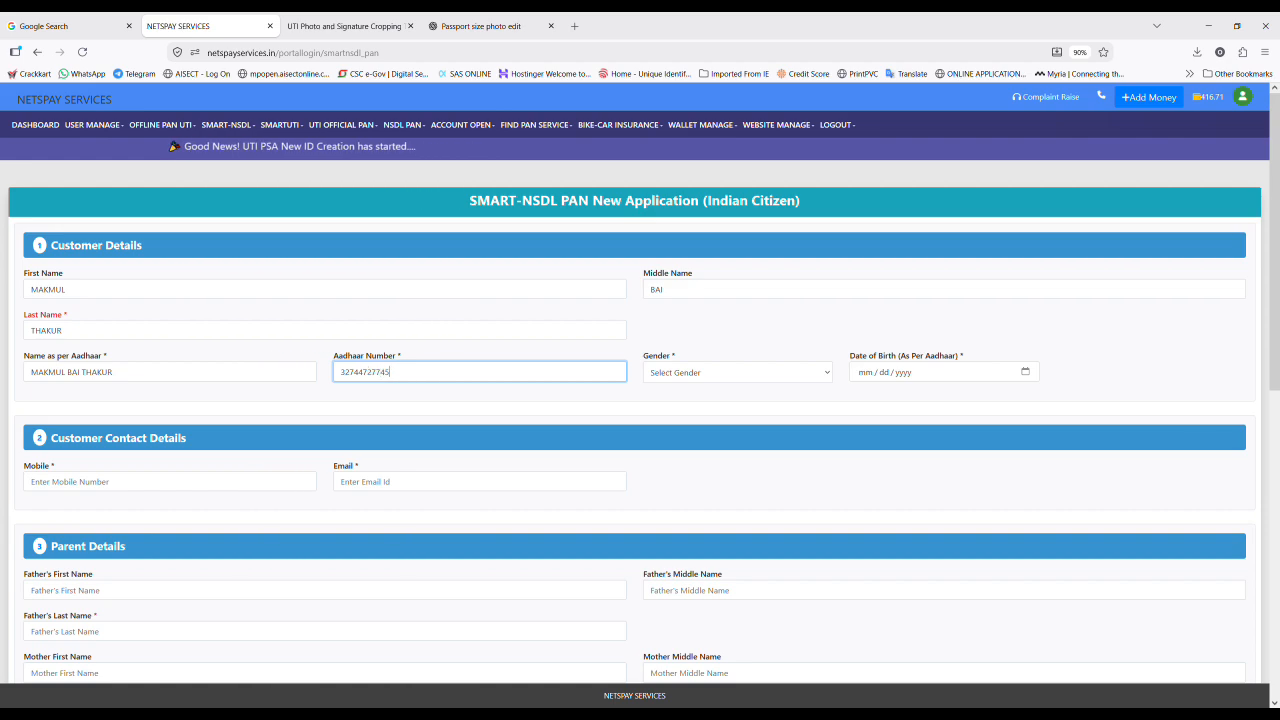
{"action": "key", "text": "Tab"}
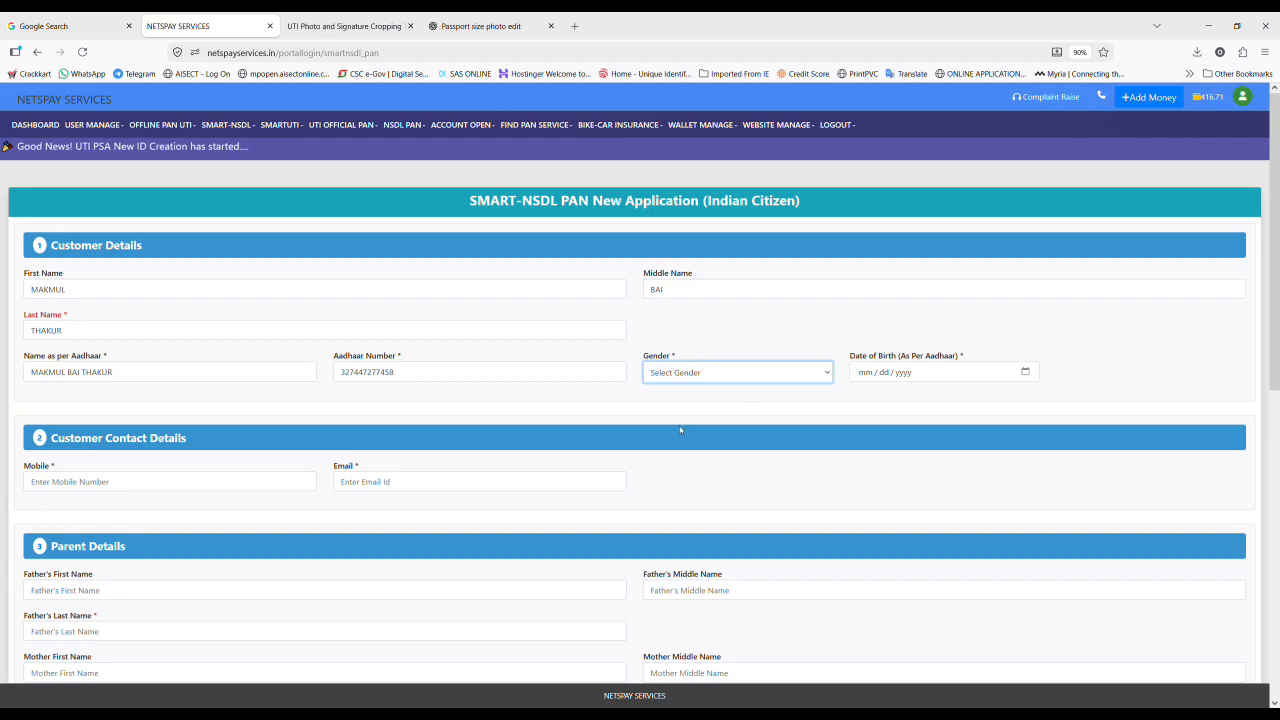
{"action": "key", "text": "f"}
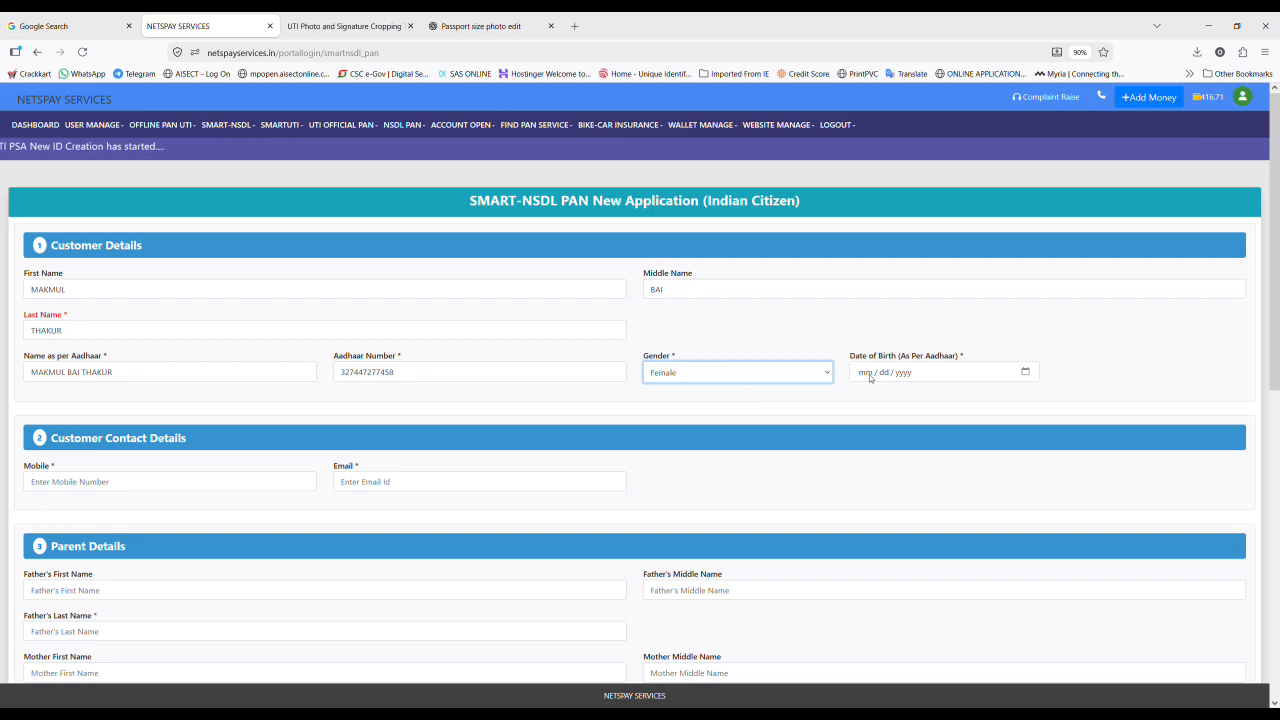
{"action": "left_click", "coordinate": [870, 377]}
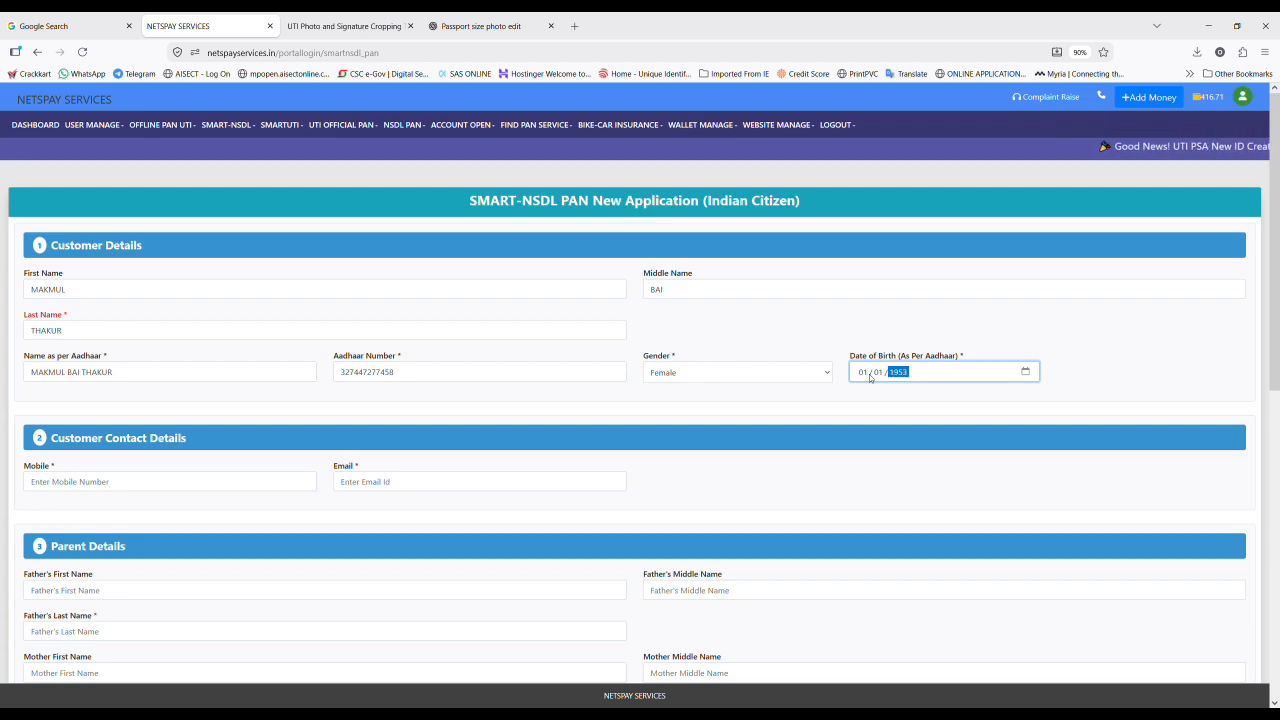
{"action": "left_click", "coordinate": [260, 488]}
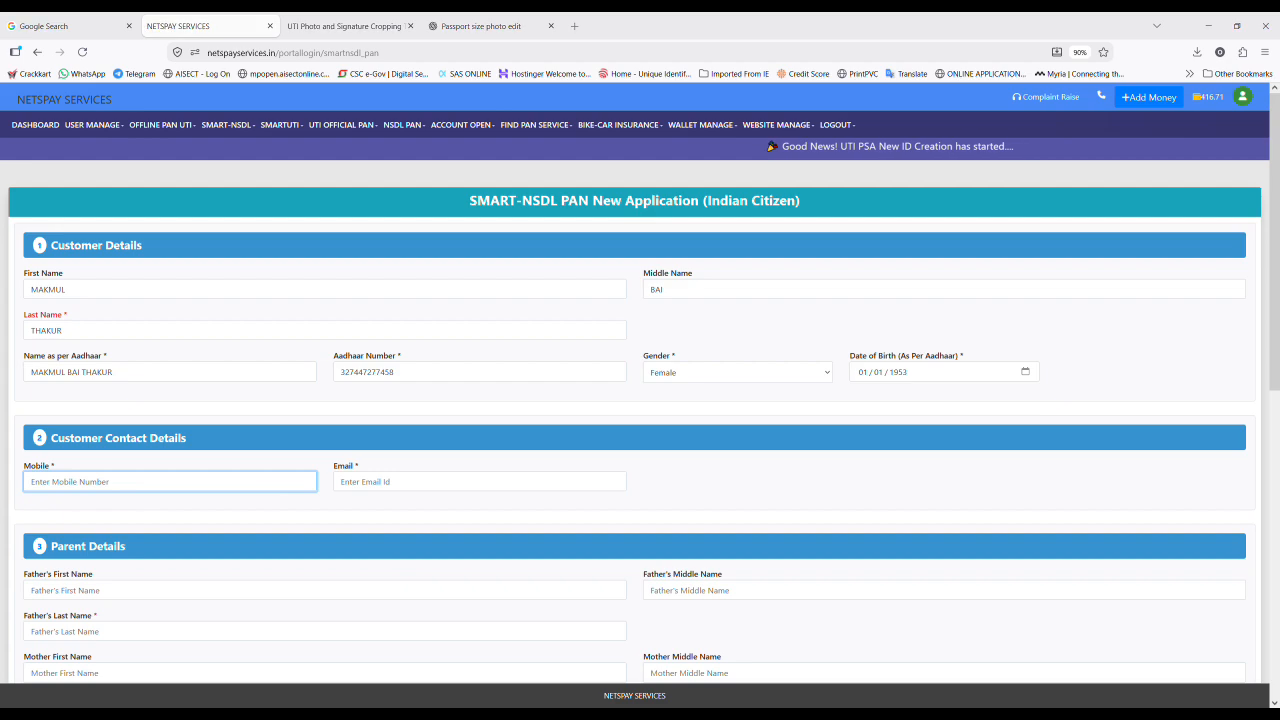
Step: Enter the customer's mobile number and paste their e-mail address into Customer Contact Details
{"action": "left_click", "coordinate": [460, 714]}
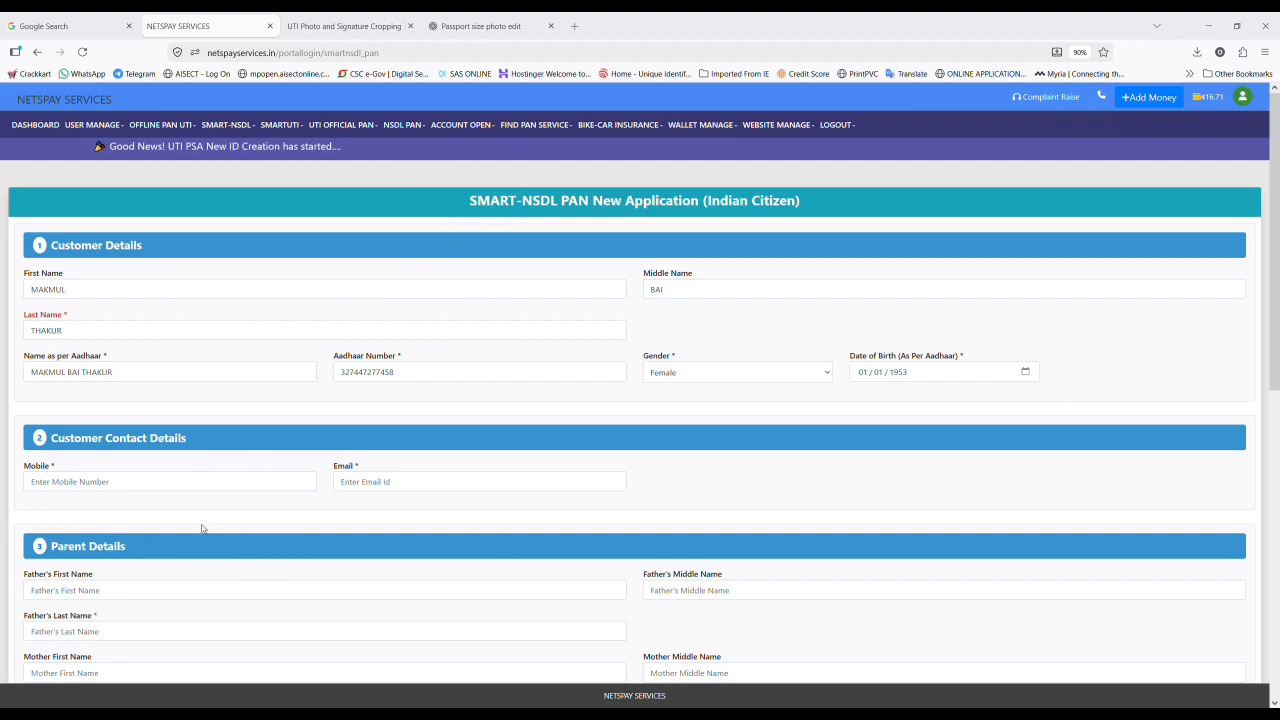
{"action": "left_click", "coordinate": [122, 484]}
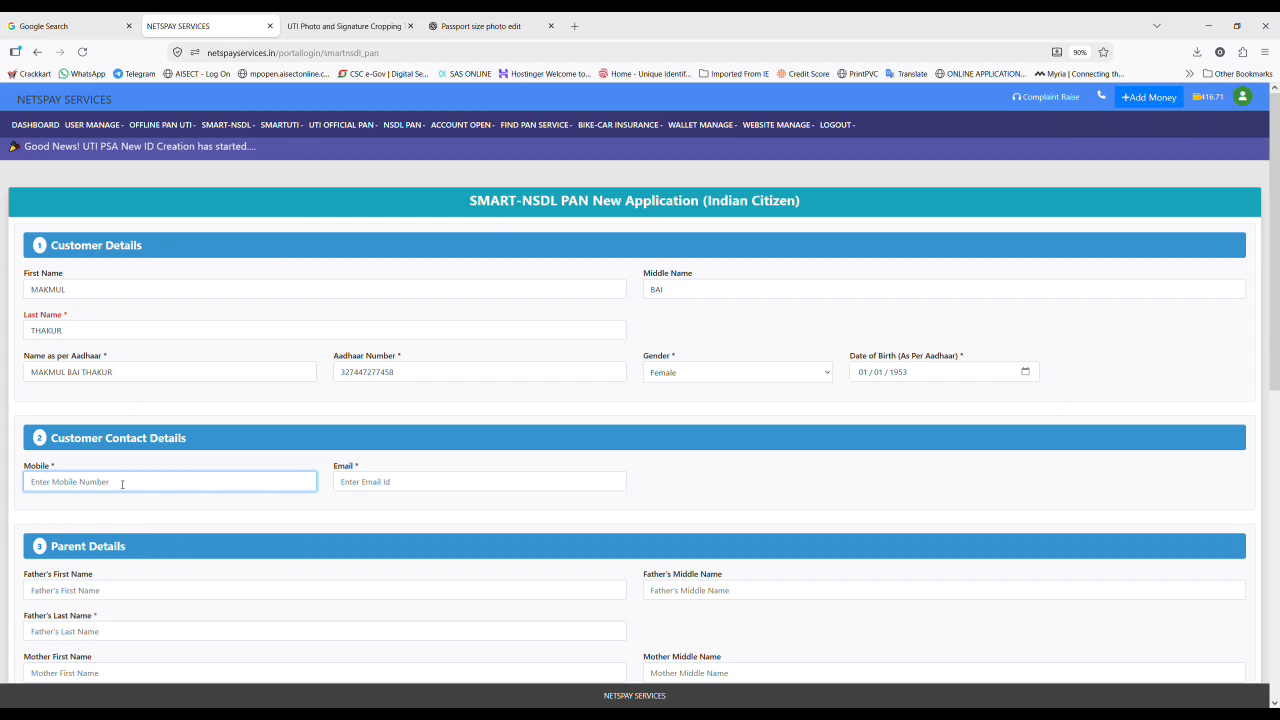
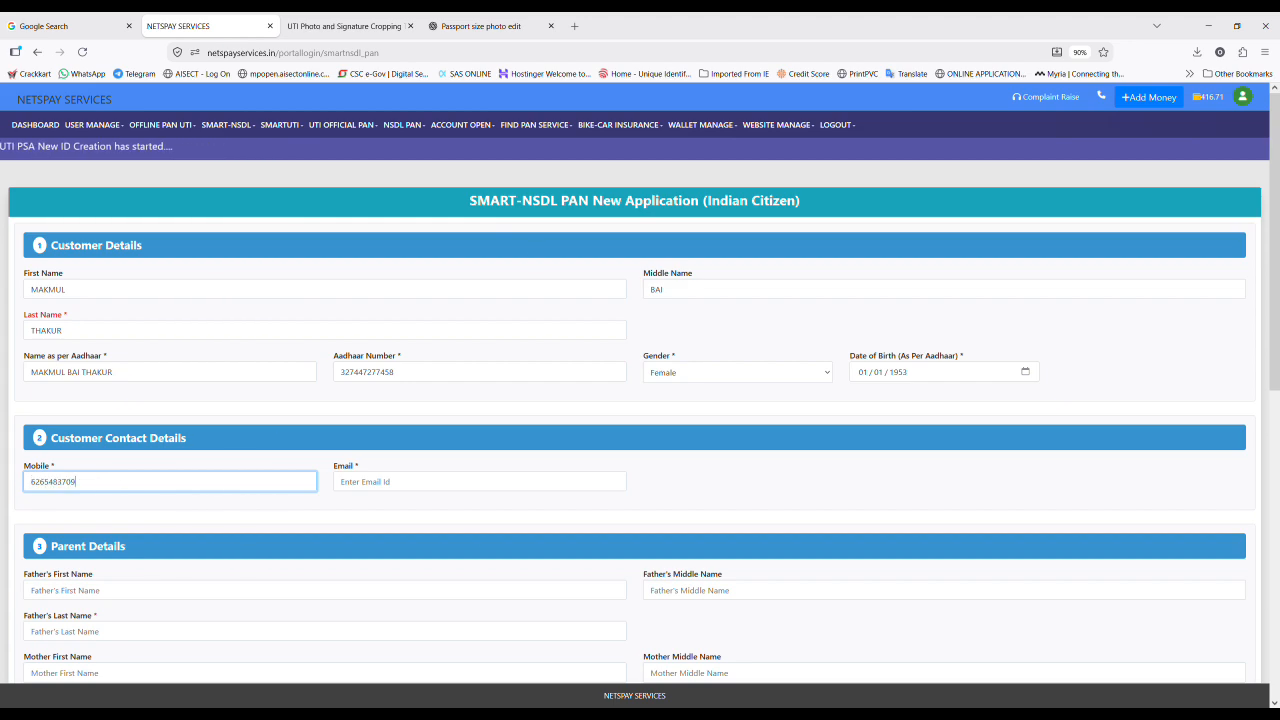
{"action": "left_click", "coordinate": [317, 704]}
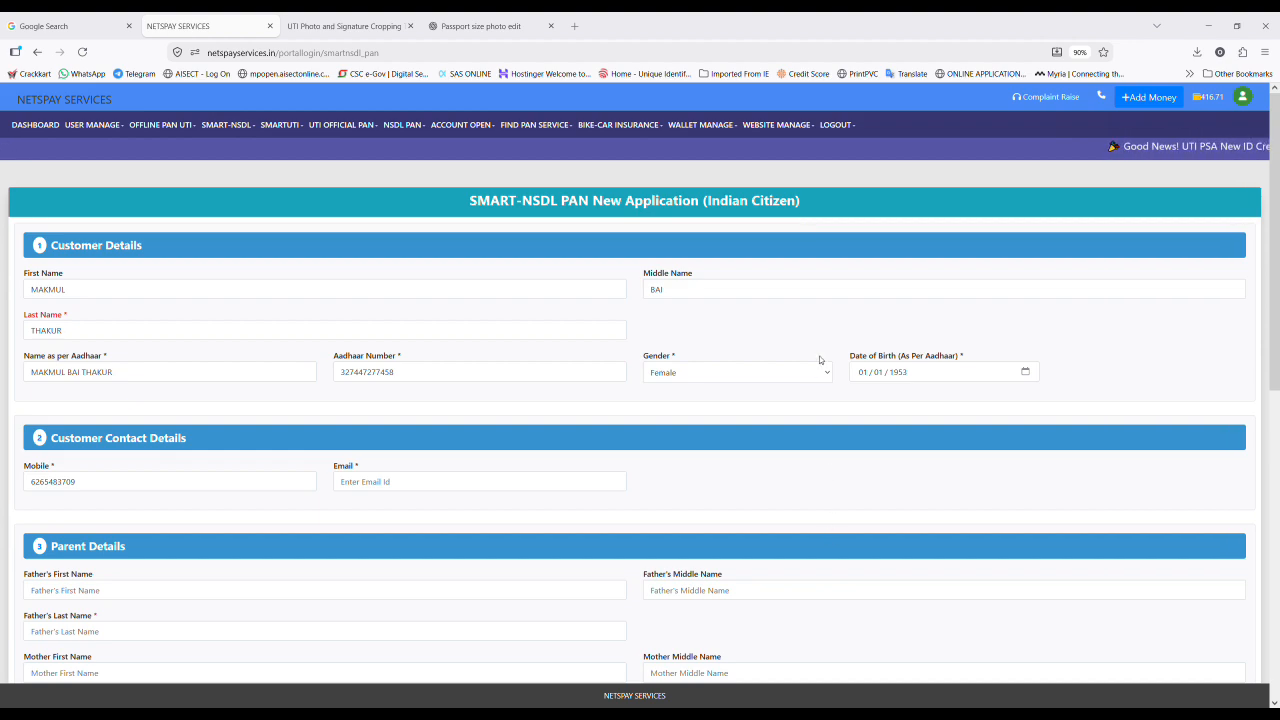
{"action": "left_click", "coordinate": [442, 487]}
{"action": "key", "text": "ctrl+v"}
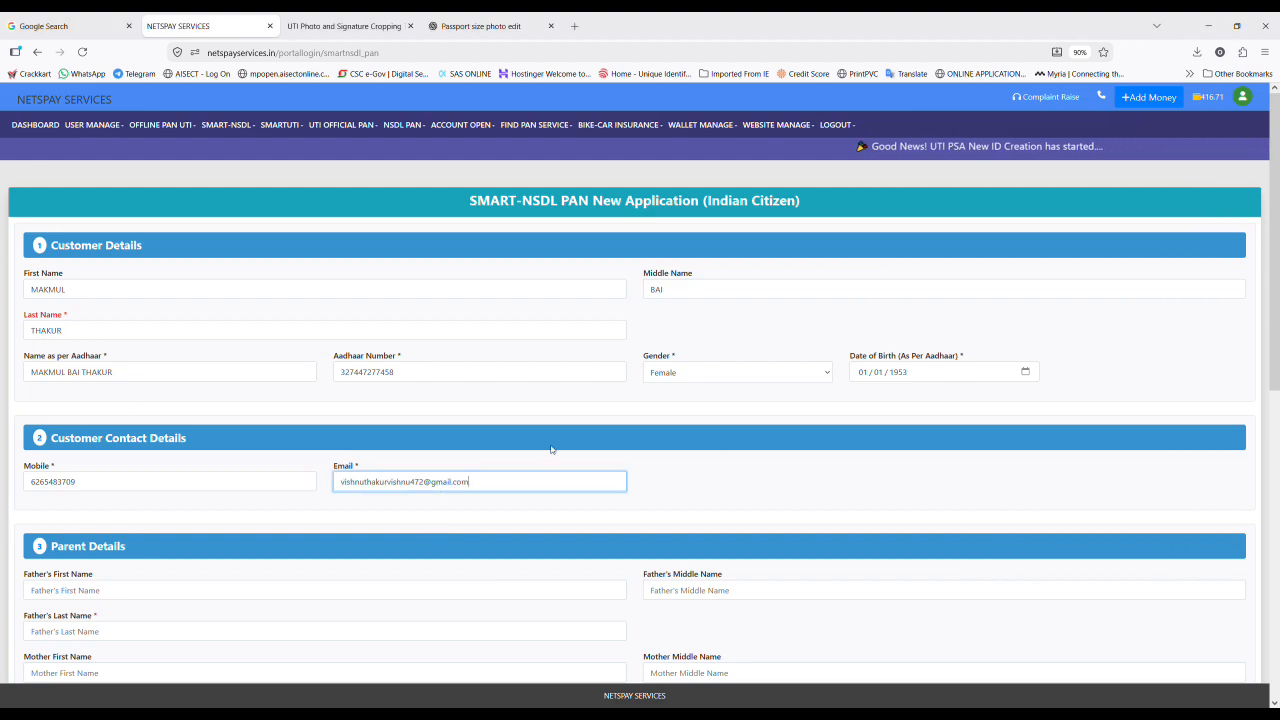
{"action": "scroll", "coordinate": [555, 450], "scroll_direction": "down", "scroll_amount": 3}
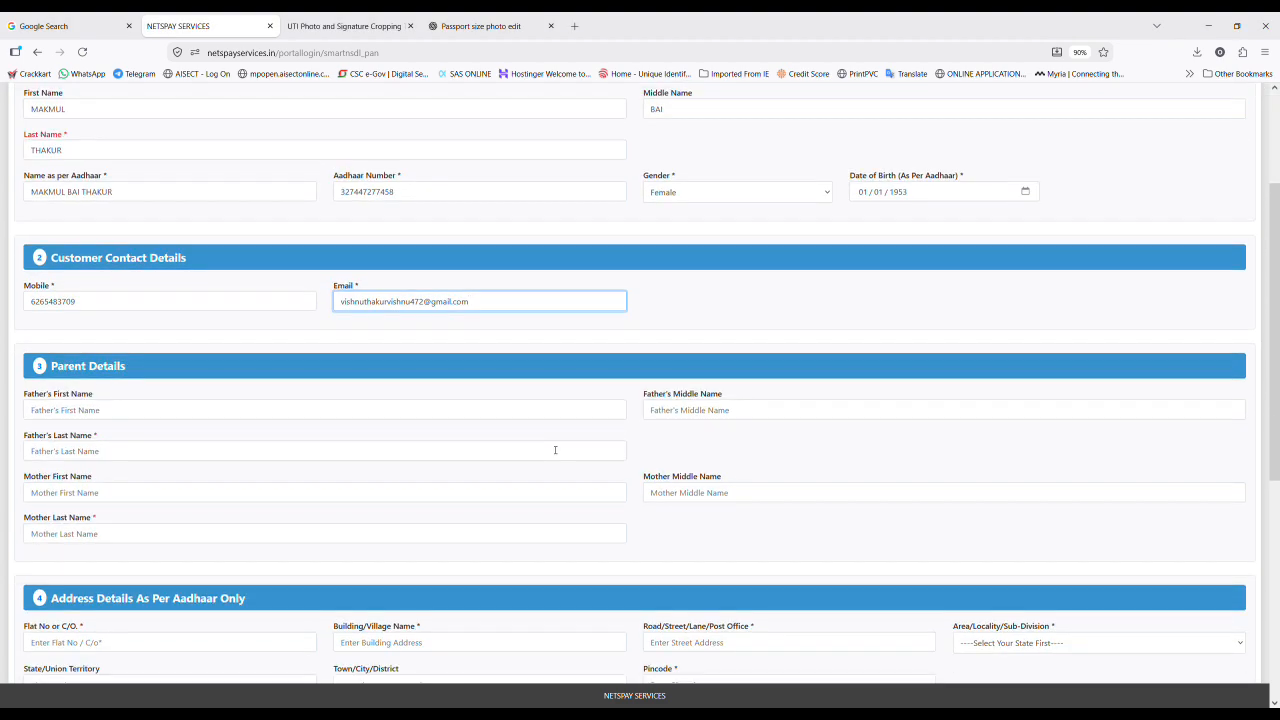
Step: Fill in the father's and mother's first, middle and last names in Parent Details
{"action": "left_click", "coordinate": [274, 410]}
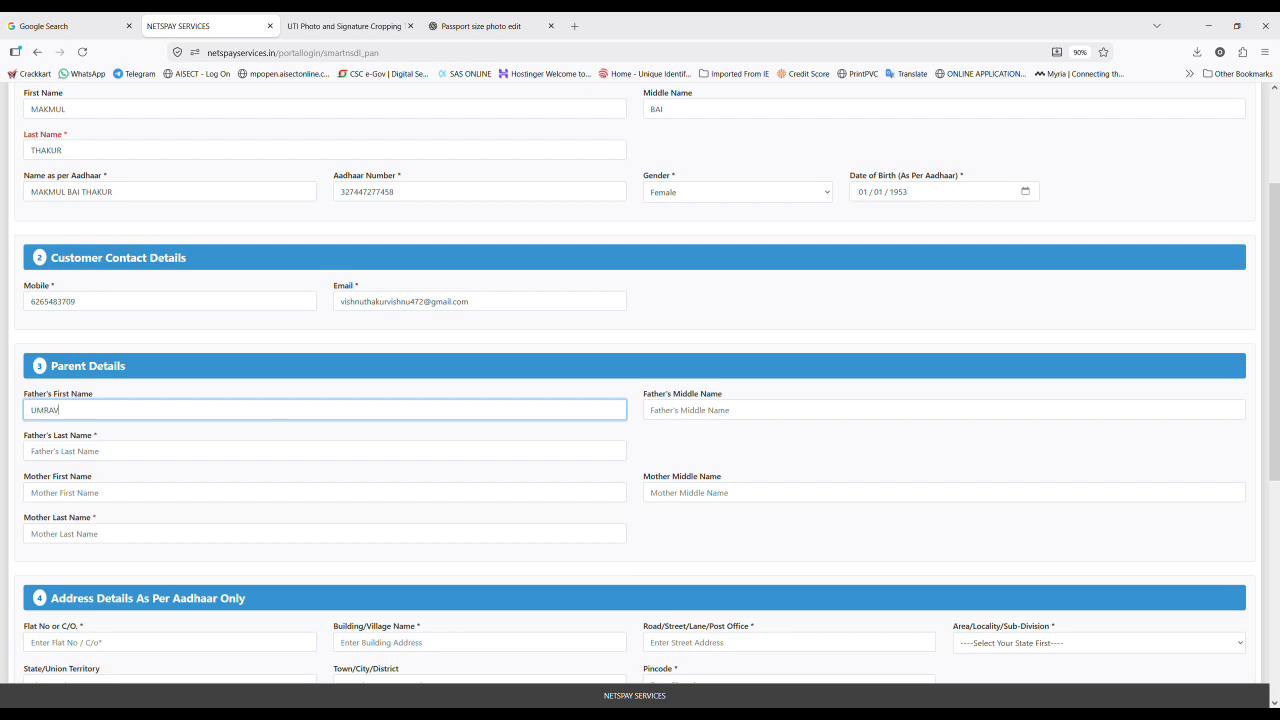
{"action": "key", "text": "Tab"}
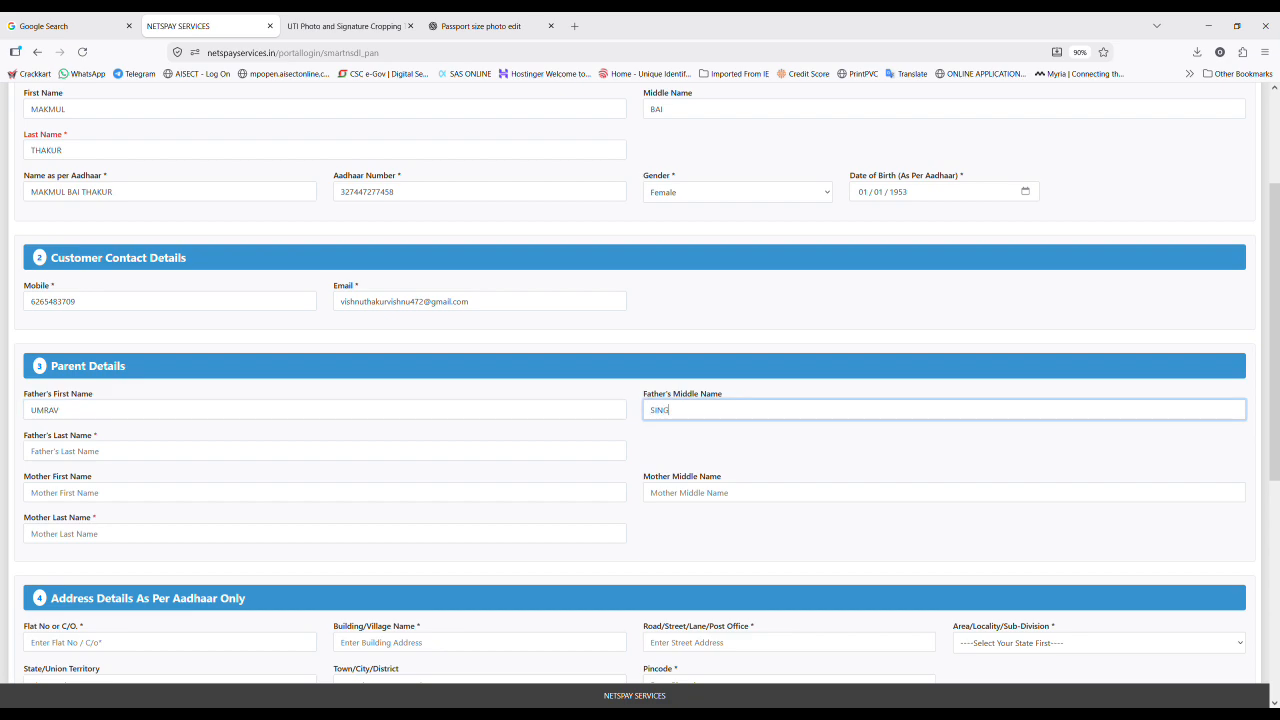
{"action": "key", "text": "Tab"}
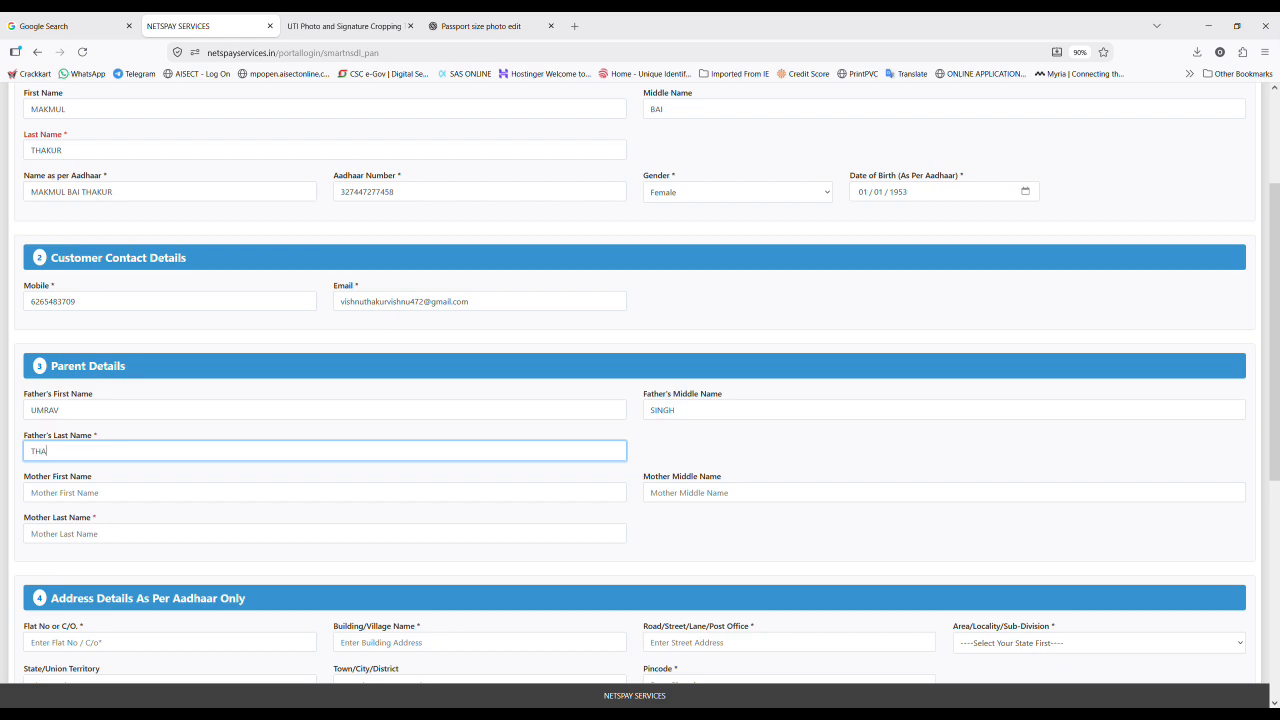
{"action": "key", "text": "Tab"}
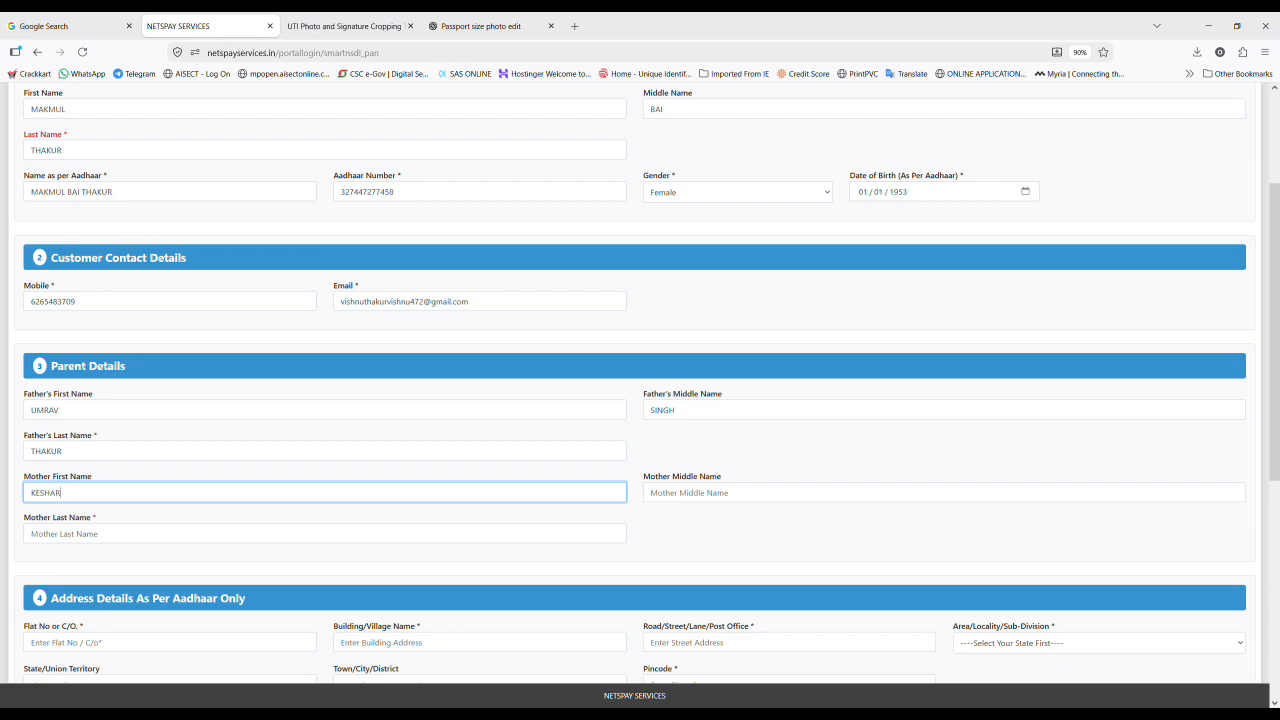
{"action": "key", "text": "Tab"}
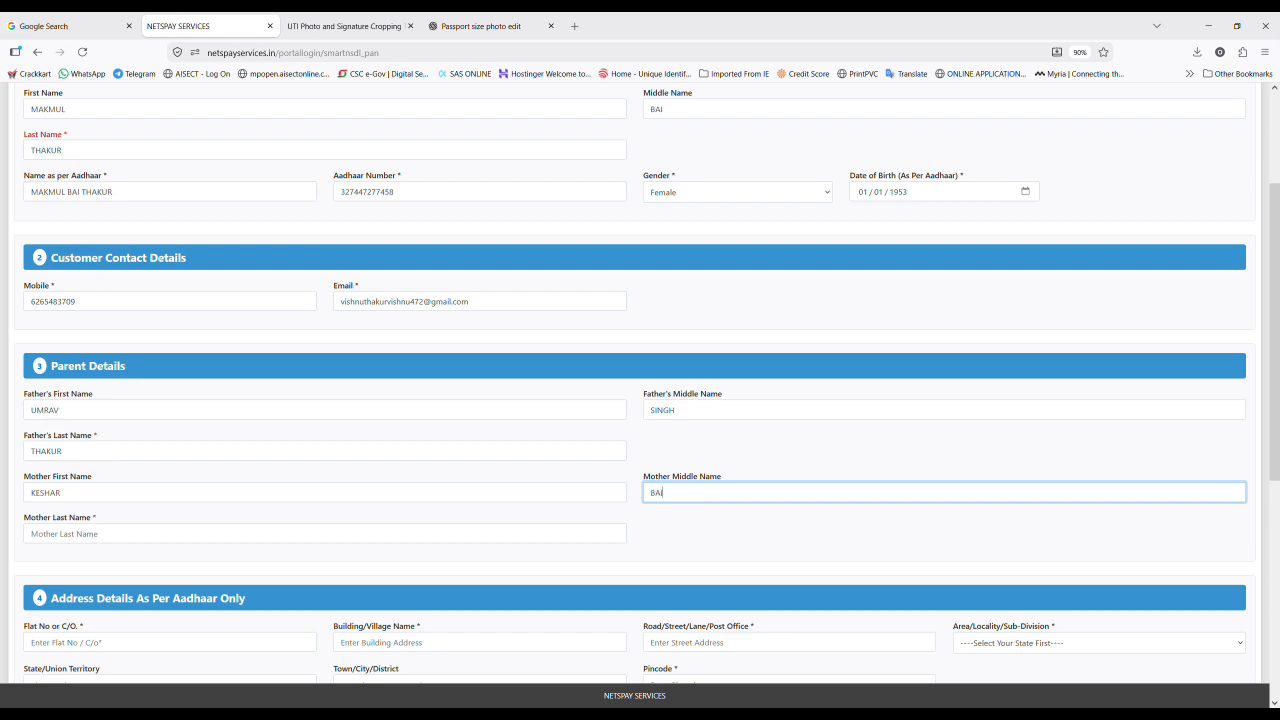
{"action": "key", "text": "Tab"}
{"action": "type", "text": "KUR"}
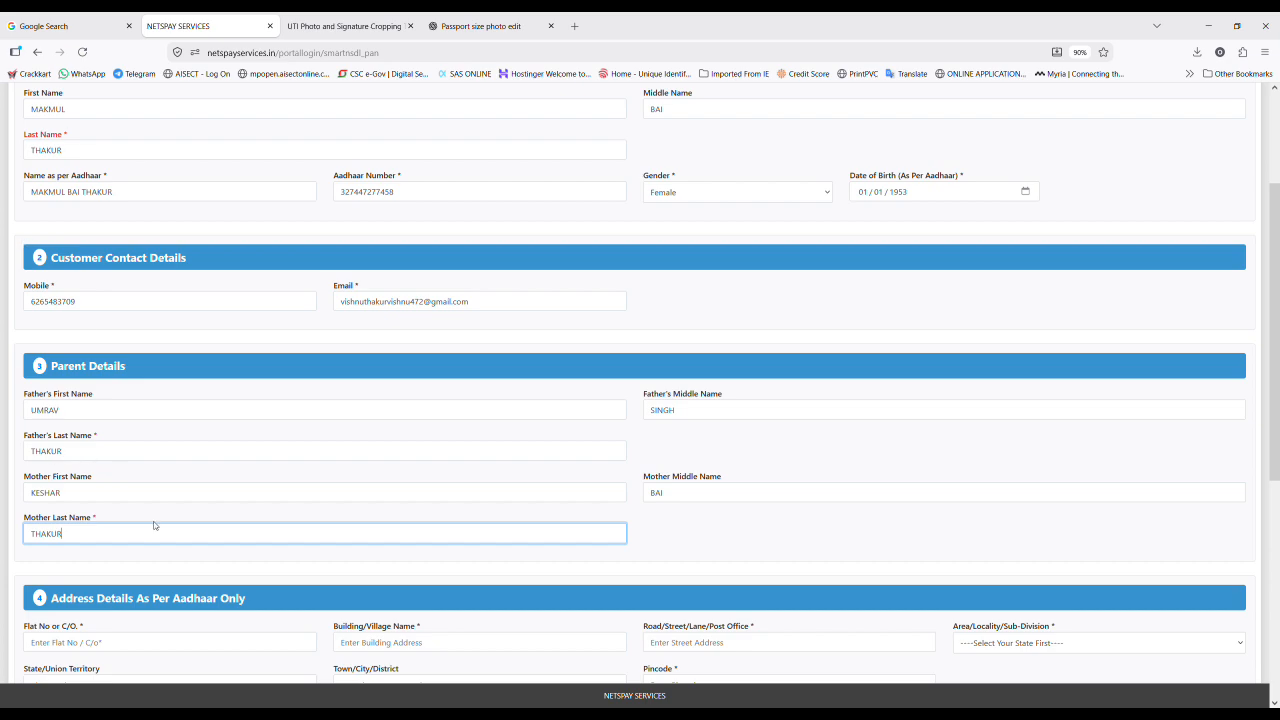
Step: Enter the care-of name in the Flat No/C.O. field of the Aadhaar address
{"action": "scroll", "coordinate": [546, 547], "scroll_direction": "down", "scroll_amount": 1}
{"action": "scroll", "coordinate": [546, 547], "scroll_direction": "down", "scroll_amount": 3}
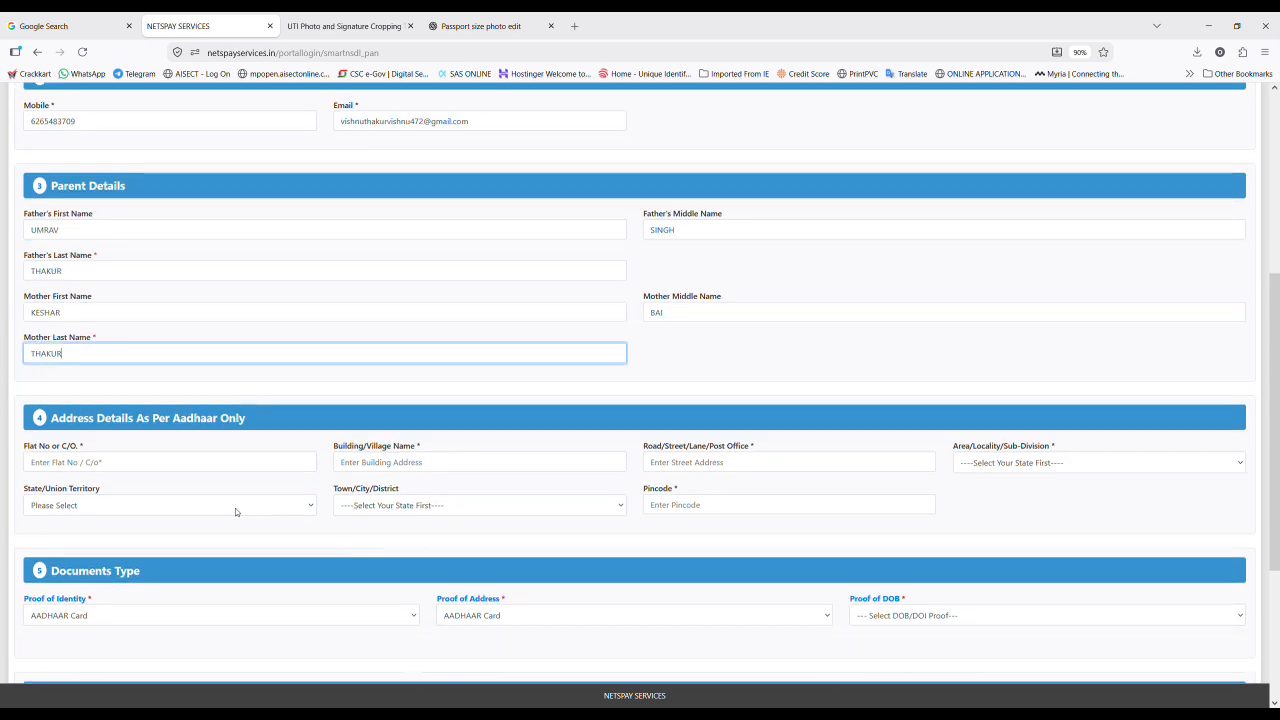
{"action": "left_click", "coordinate": [158, 465]}
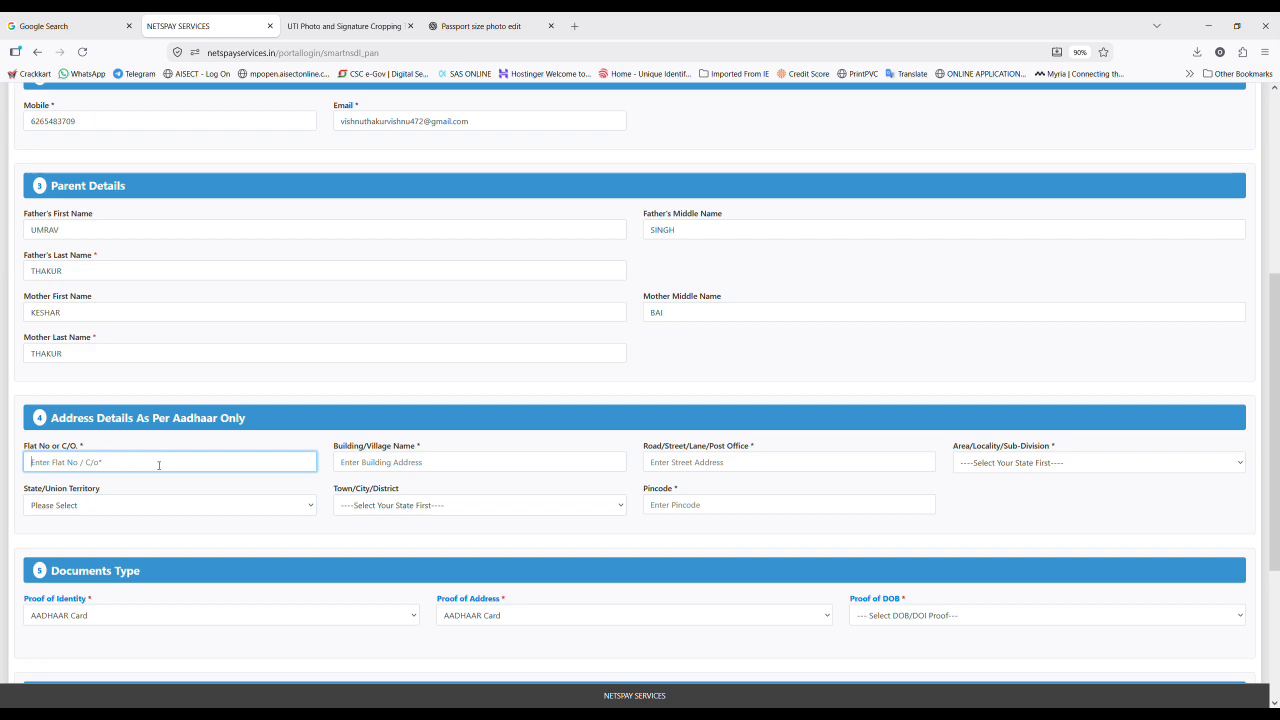
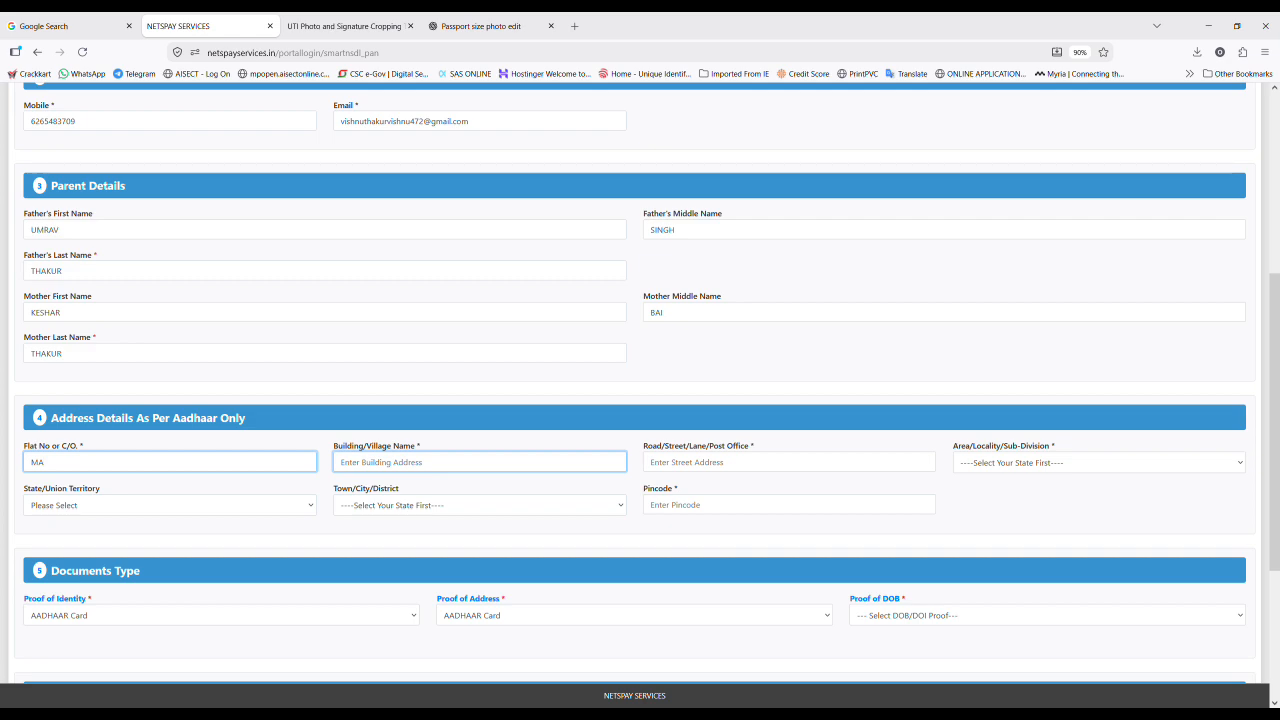
Step: Pick the state, district and area from the selects and enter the pincode, then revise the area
{"action": "left_click", "coordinate": [305, 510]}
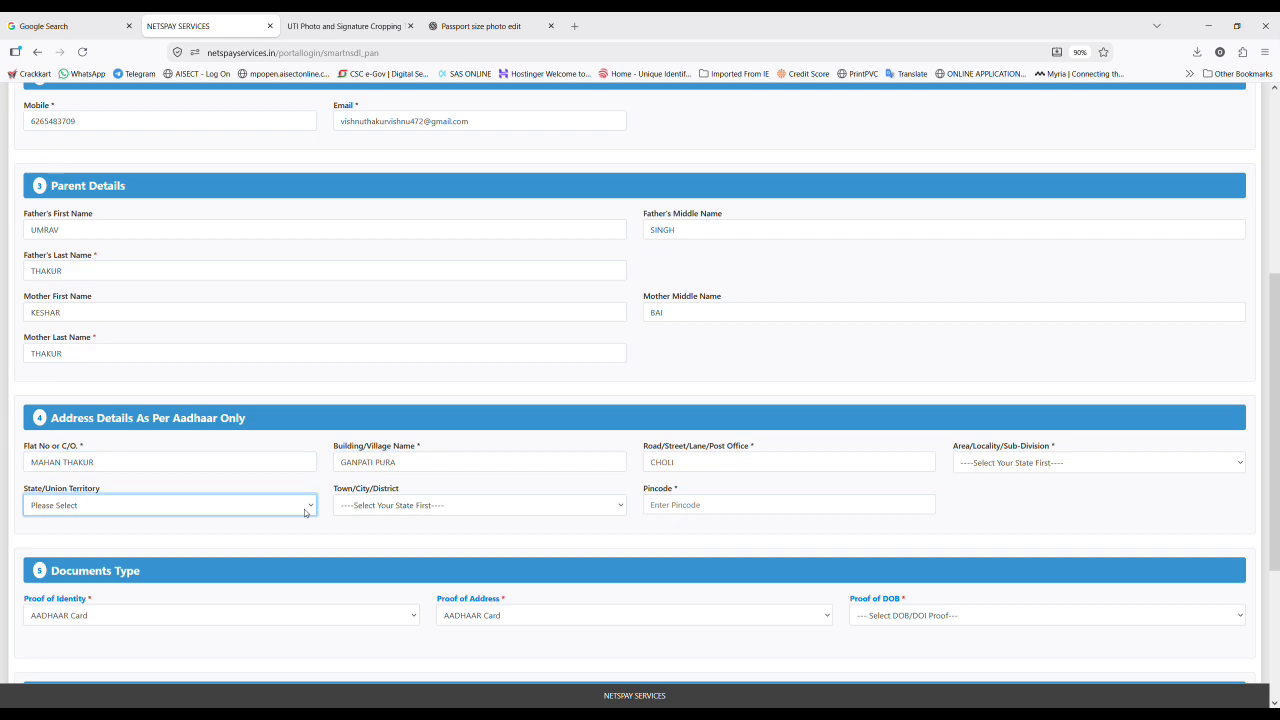
{"action": "key", "text": "m"}
{"action": "key", "text": "Tab"}
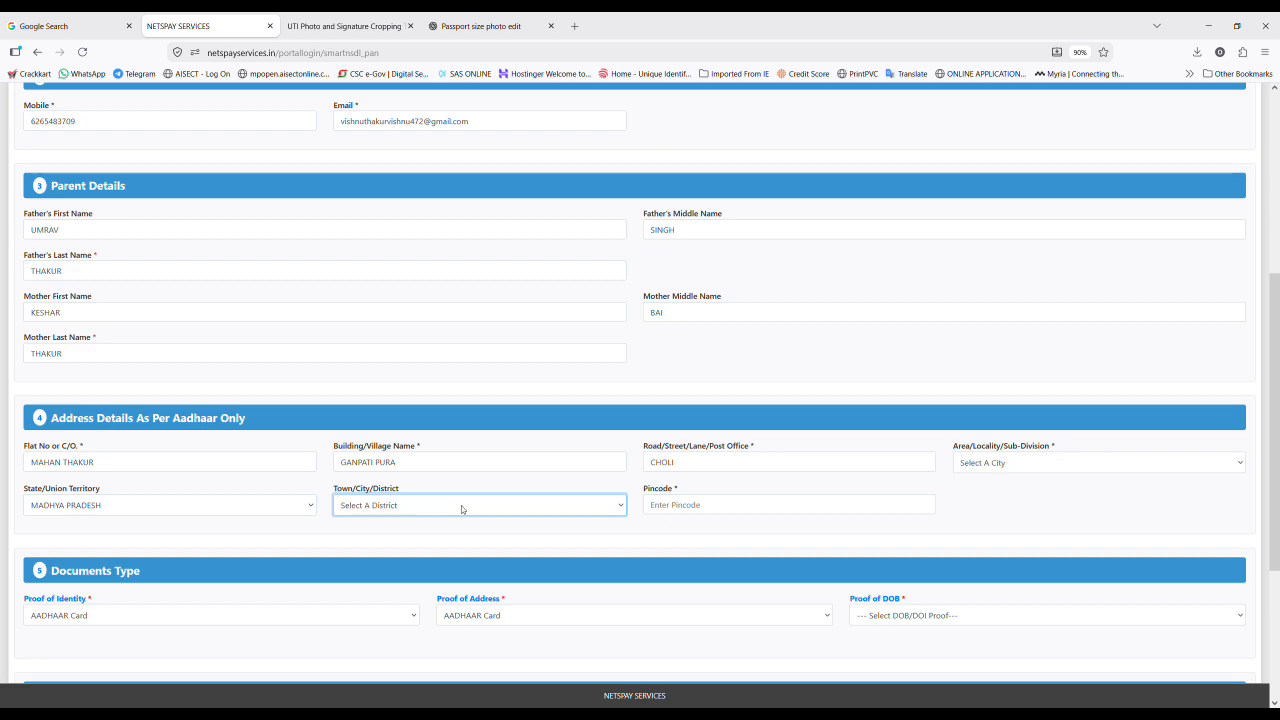
{"action": "type", "text": "khar"}
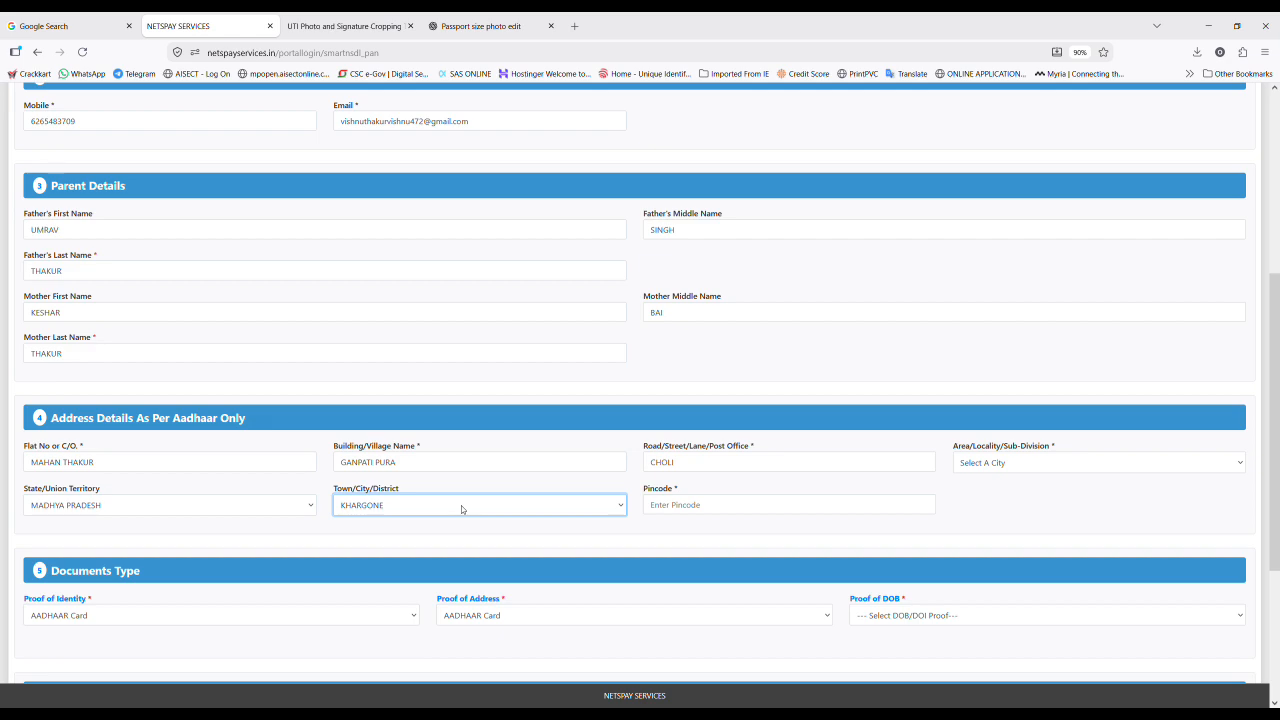
{"action": "left_click", "coordinate": [1061, 463]}
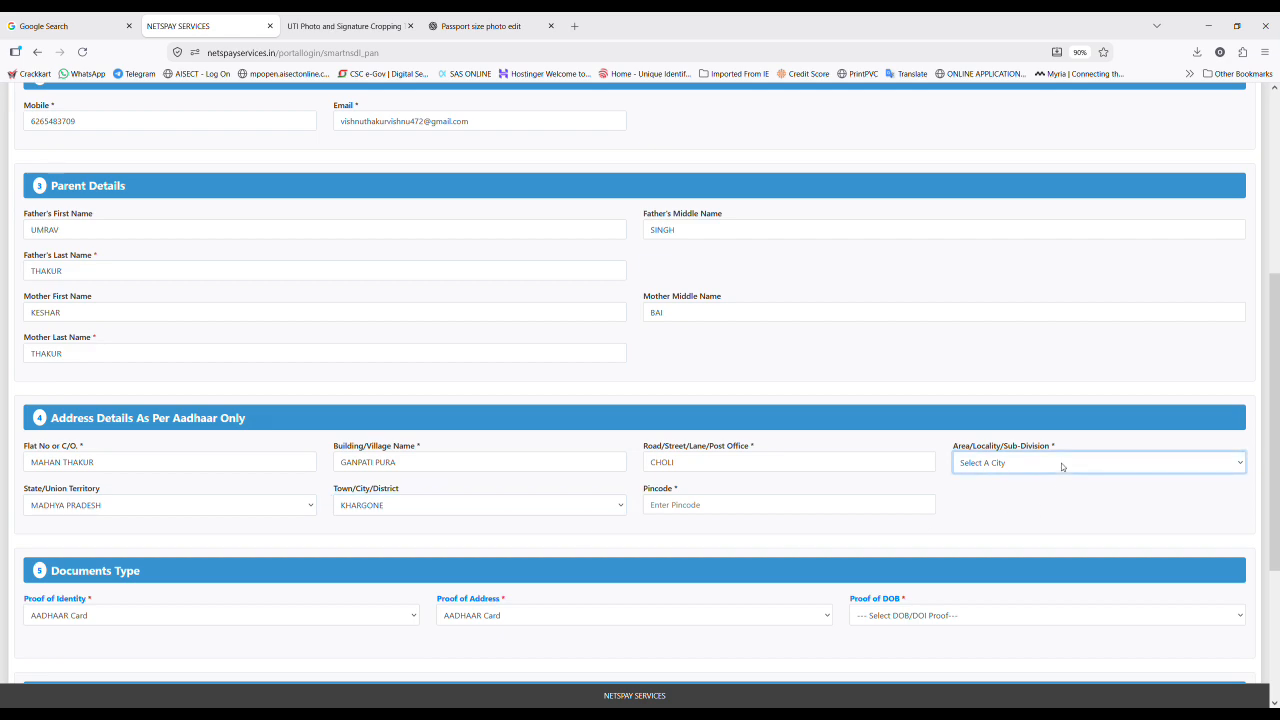
{"action": "type", "text": "khar"}
{"action": "left_click", "coordinate": [741, 505]}
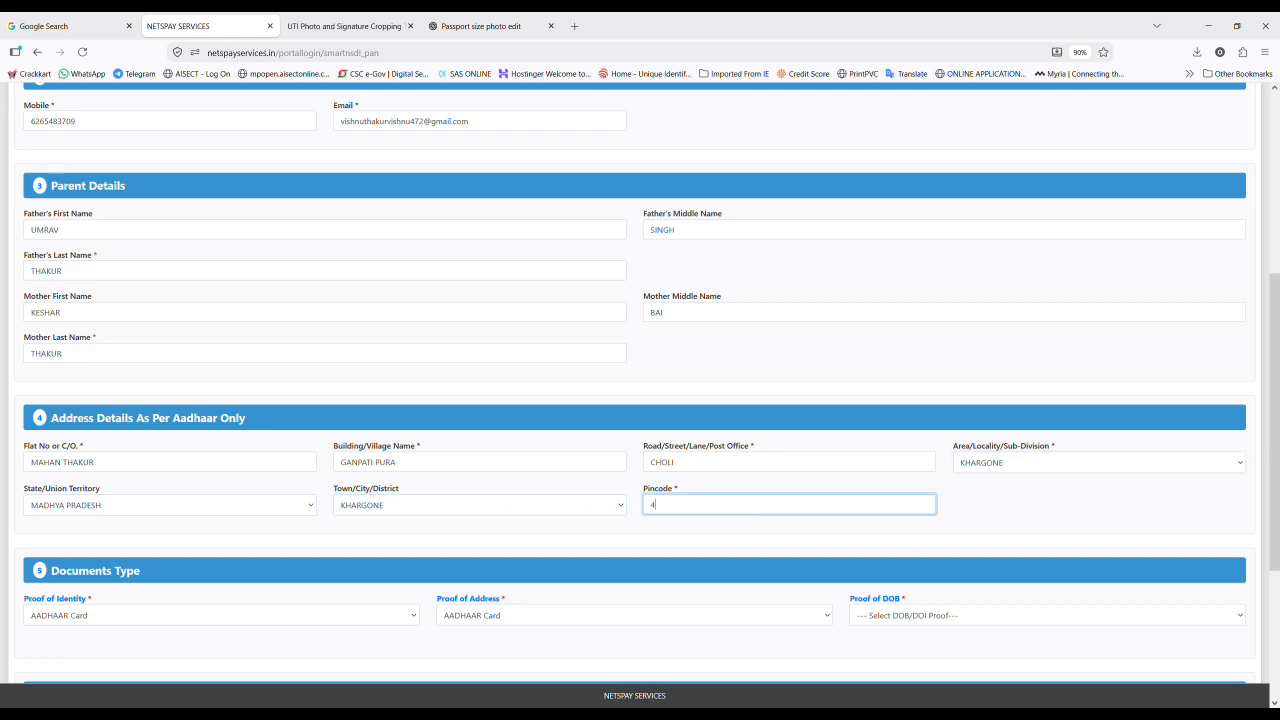
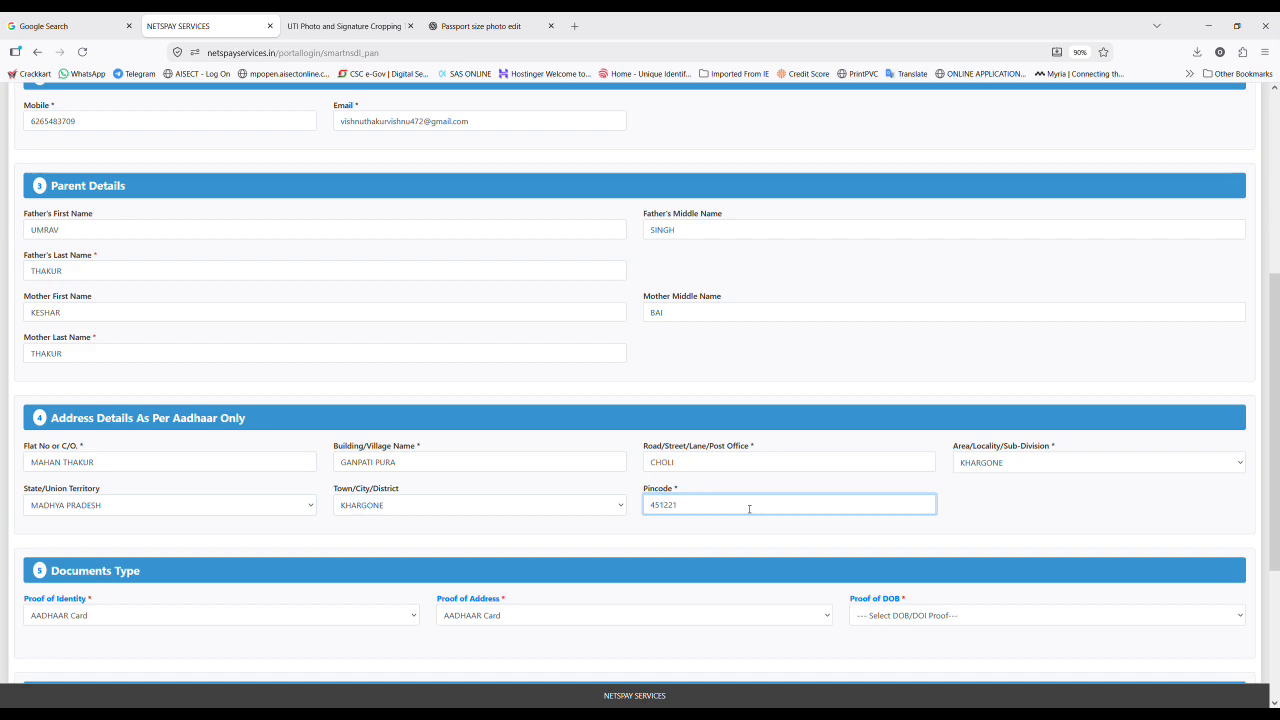
{"action": "left_click", "coordinate": [1092, 473]}
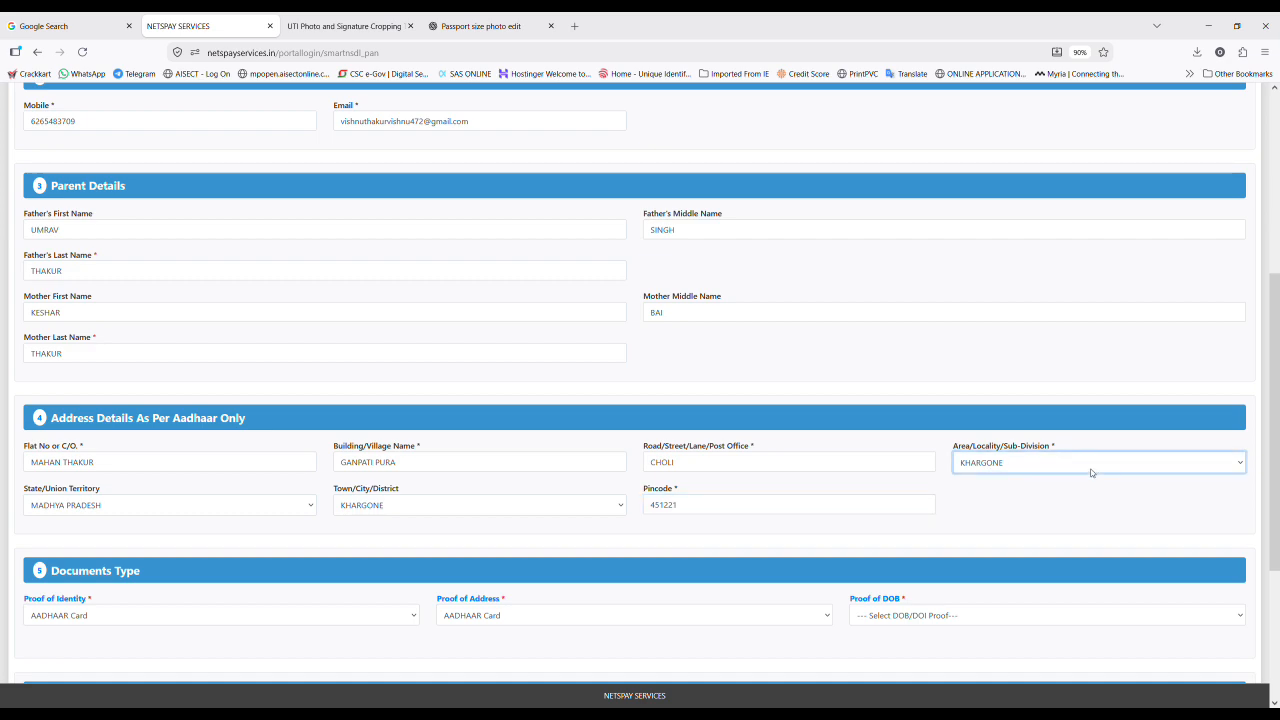
{"action": "key", "text": "Down"}
{"action": "key", "text": "Down"}
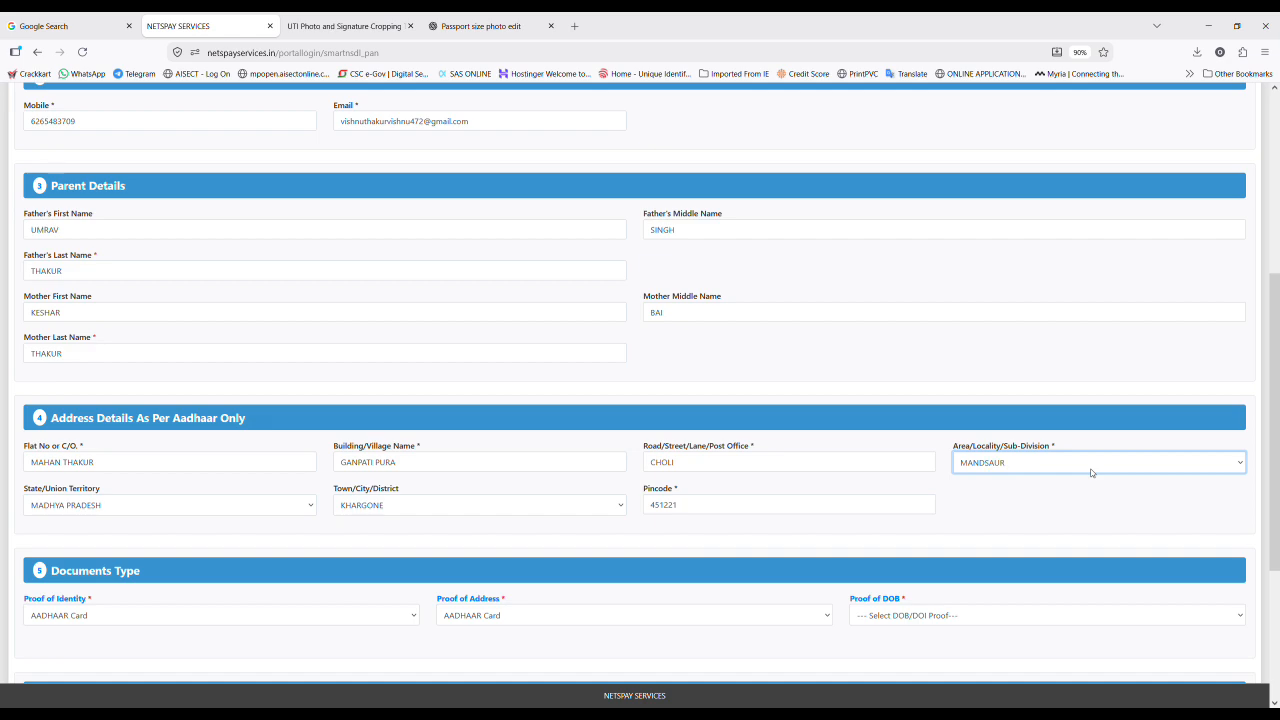
{"action": "key", "text": "m"}
{"action": "key", "text": "m"}
{"action": "key", "text": "m"}
Step: Reset the area, extend the road/post office entry, and finish the building/village name
{"action": "key", "text": "k"}
{"action": "scroll", "coordinate": [1048, 491], "scroll_direction": "down", "scroll_amount": 1}
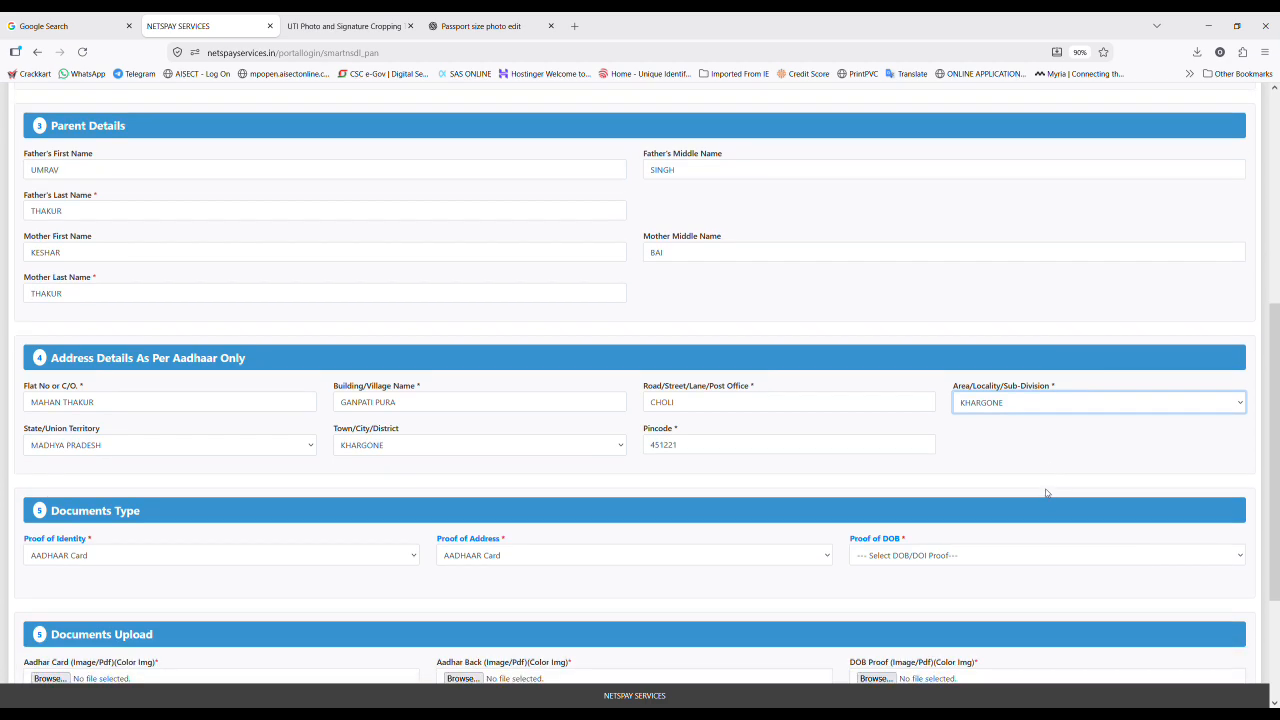
{"action": "left_click", "coordinate": [768, 405]}
{"action": "type", "text": "MA"}
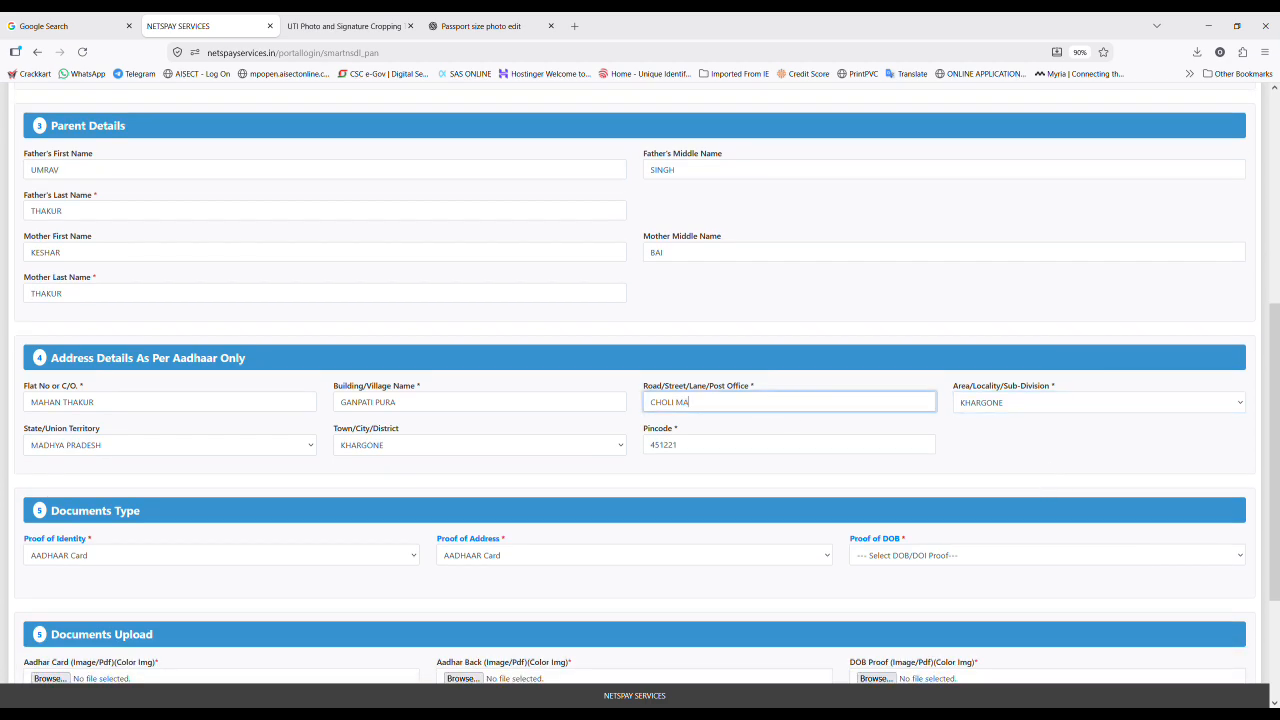
{"action": "type", "text": "HESHWAR"}
{"action": "left_click", "coordinate": [548, 407]}
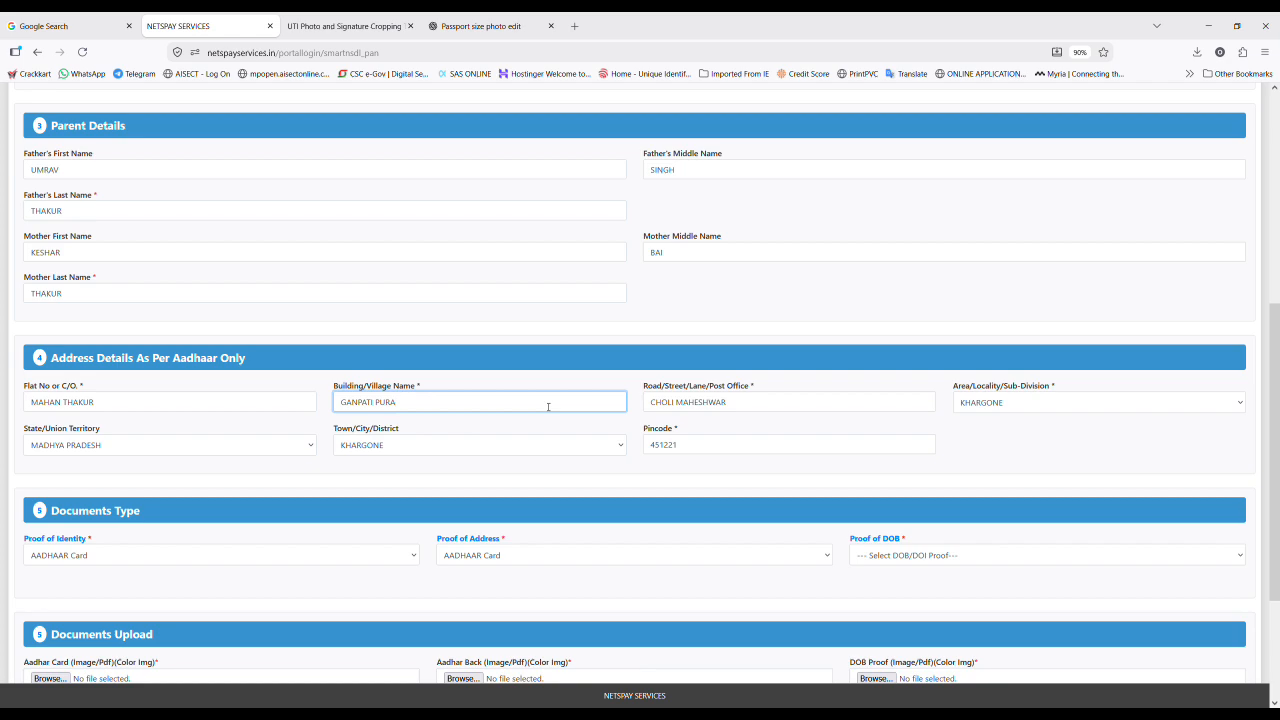
{"action": "type", "text": "CHOLI"}
{"action": "scroll", "coordinate": [358, 391], "scroll_direction": "down", "scroll_amount": 3}
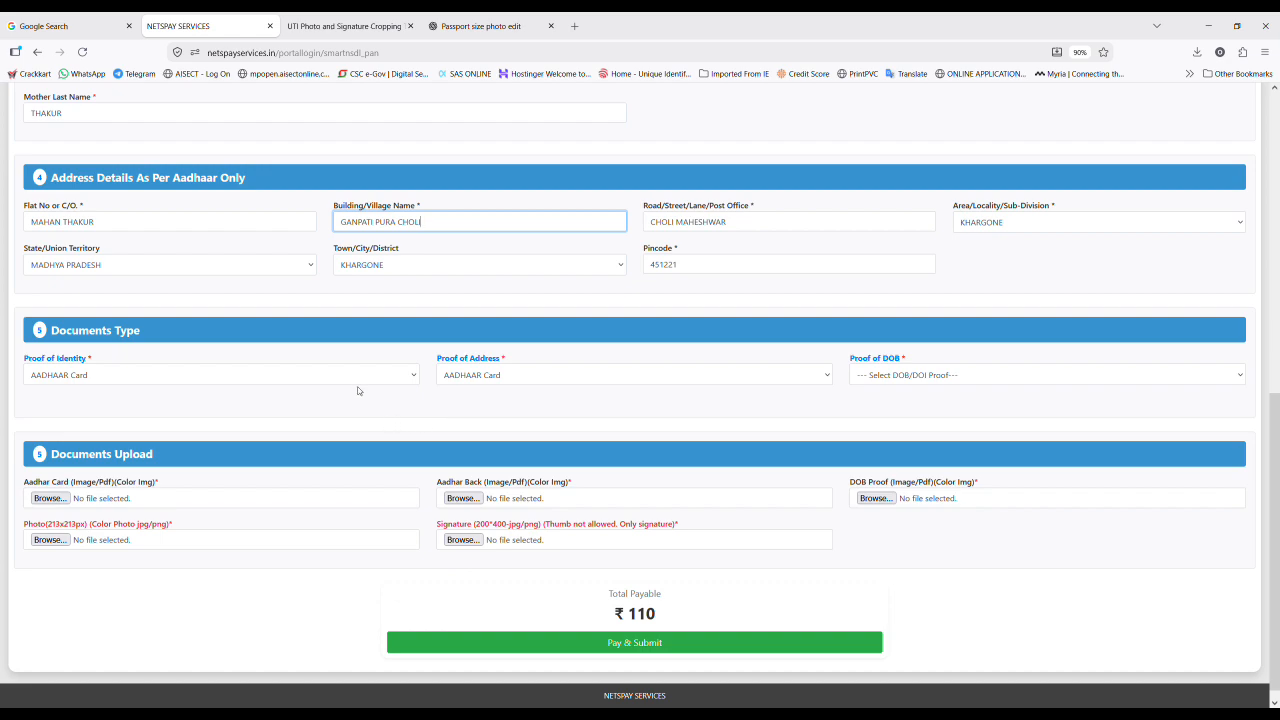
Step: Set Proof of DOB to Central Govt Health Scheme Card
{"action": "left_click", "coordinate": [955, 380]}
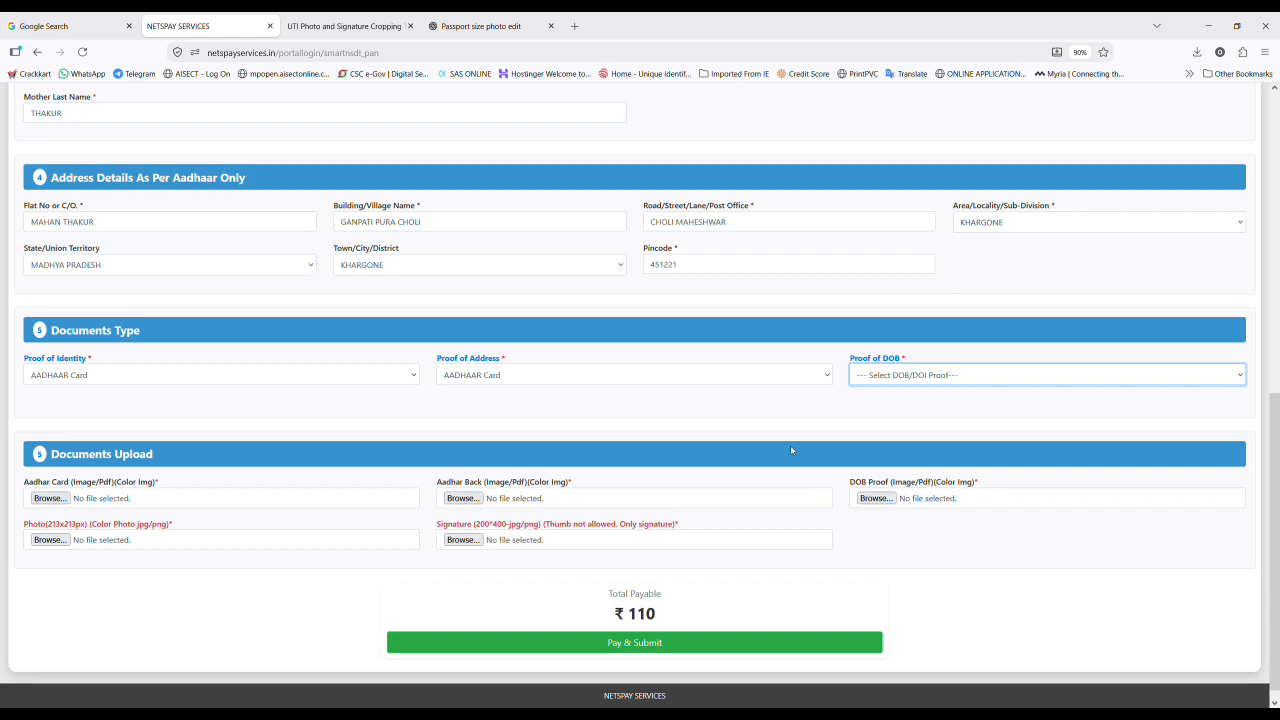
{"action": "key", "text": "Down"}
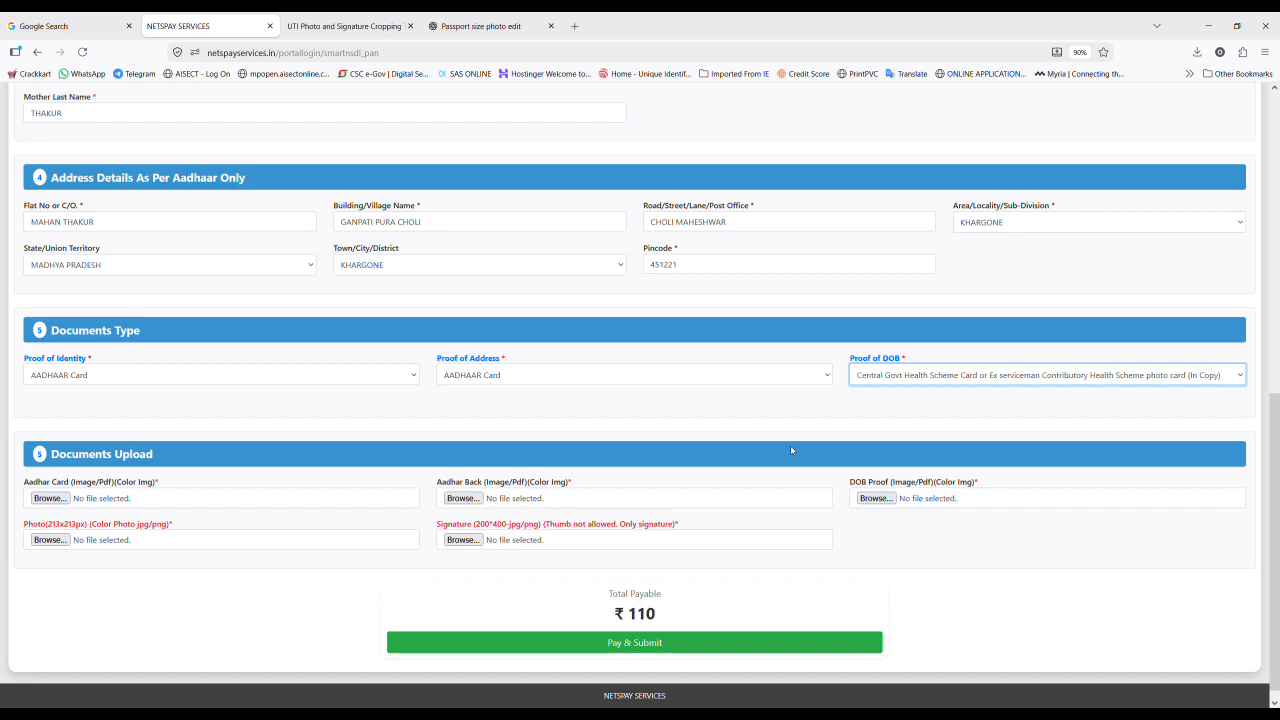
{"action": "left_click", "coordinate": [53, 499]}
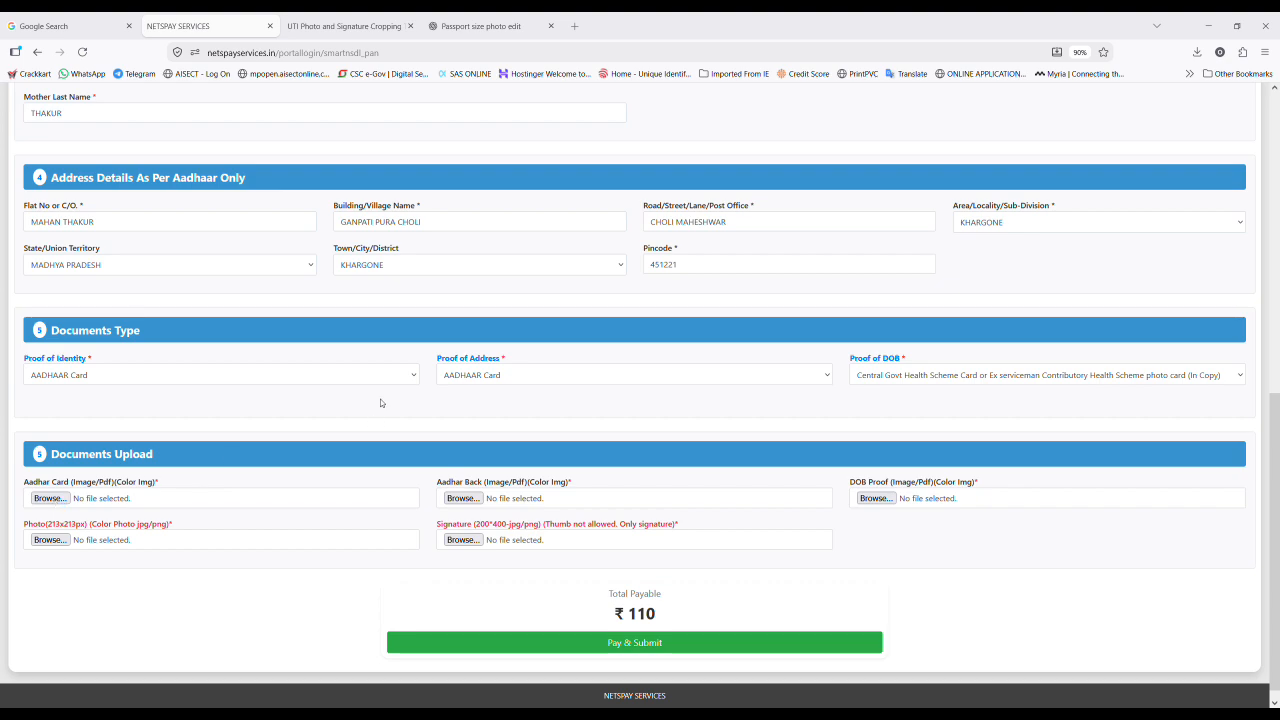
Step: Attach the e-Aadhaar image as the Aadhaar front document, then go to the photo/signature resize page
{"action": "left_click", "coordinate": [524, 632]}
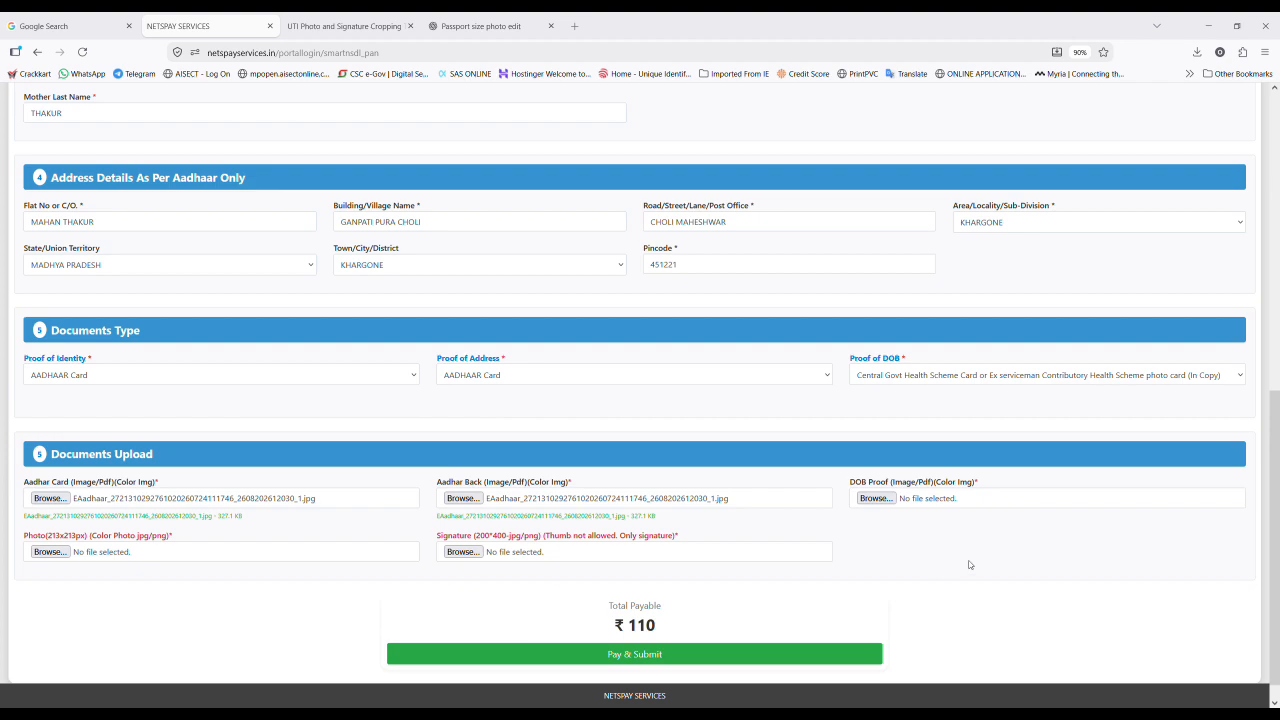
{"action": "scroll", "coordinate": [975, 558], "scroll_direction": "down", "scroll_amount": 1}
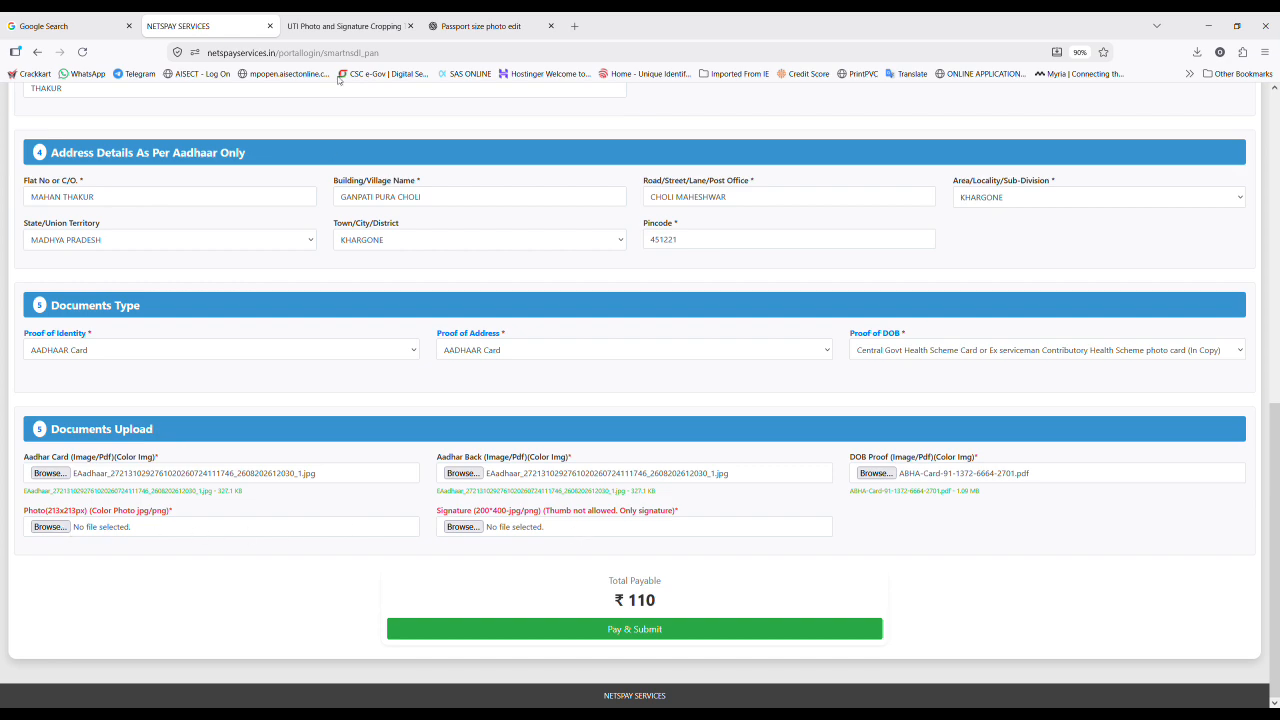
{"action": "left_click", "coordinate": [340, 27]}
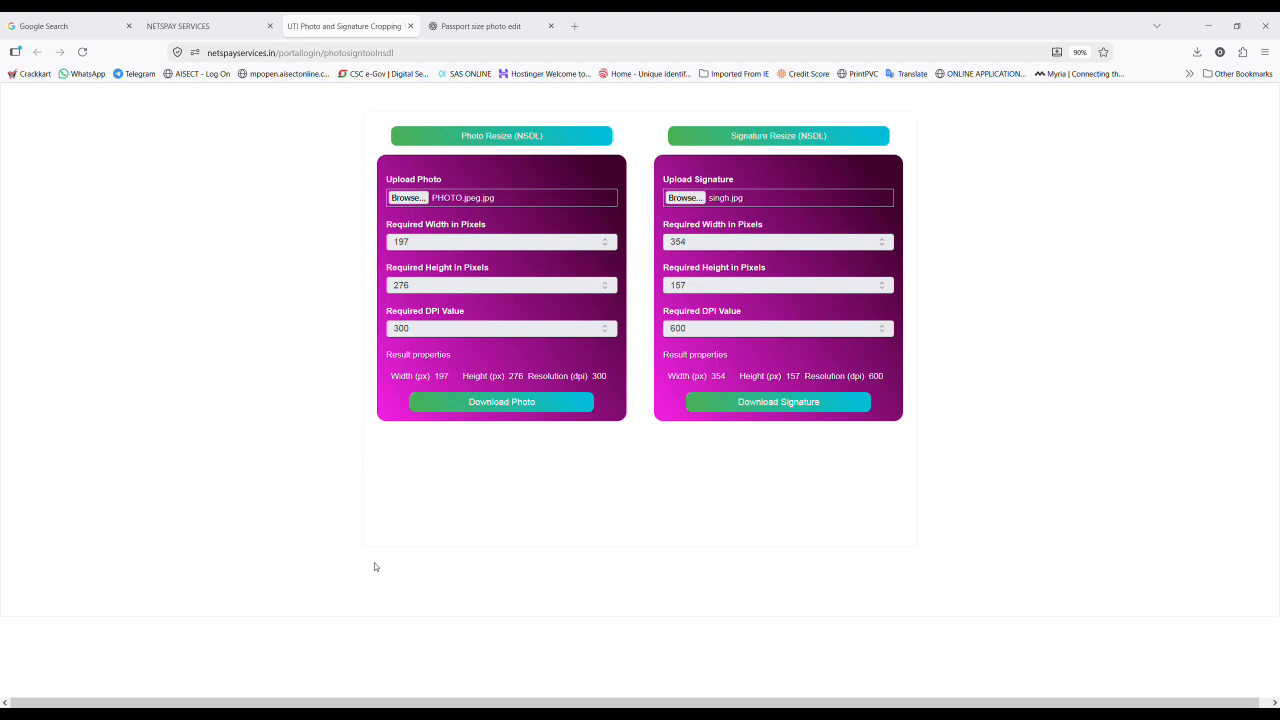
Step: Load a new photo into the photo resize tool and return to the PAN application form
{"action": "left_click", "coordinate": [546, 629]}
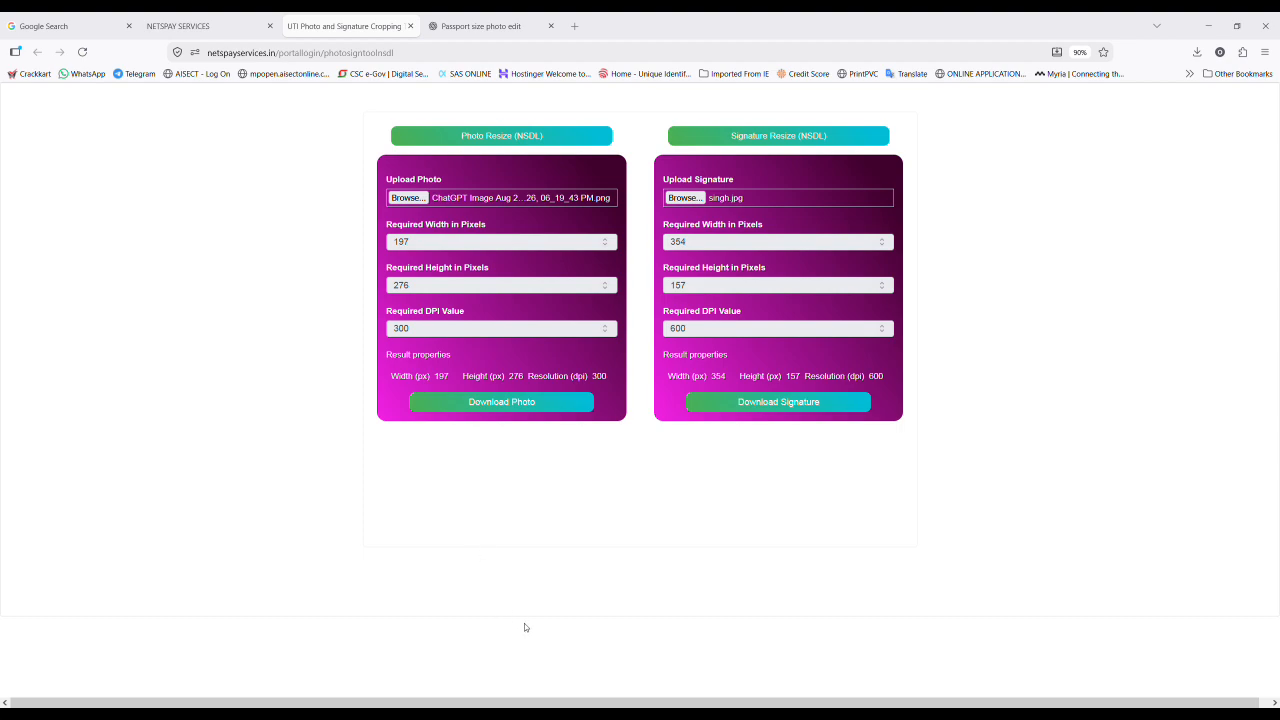
{"action": "key", "text": "ctrl+shift+Tab"}
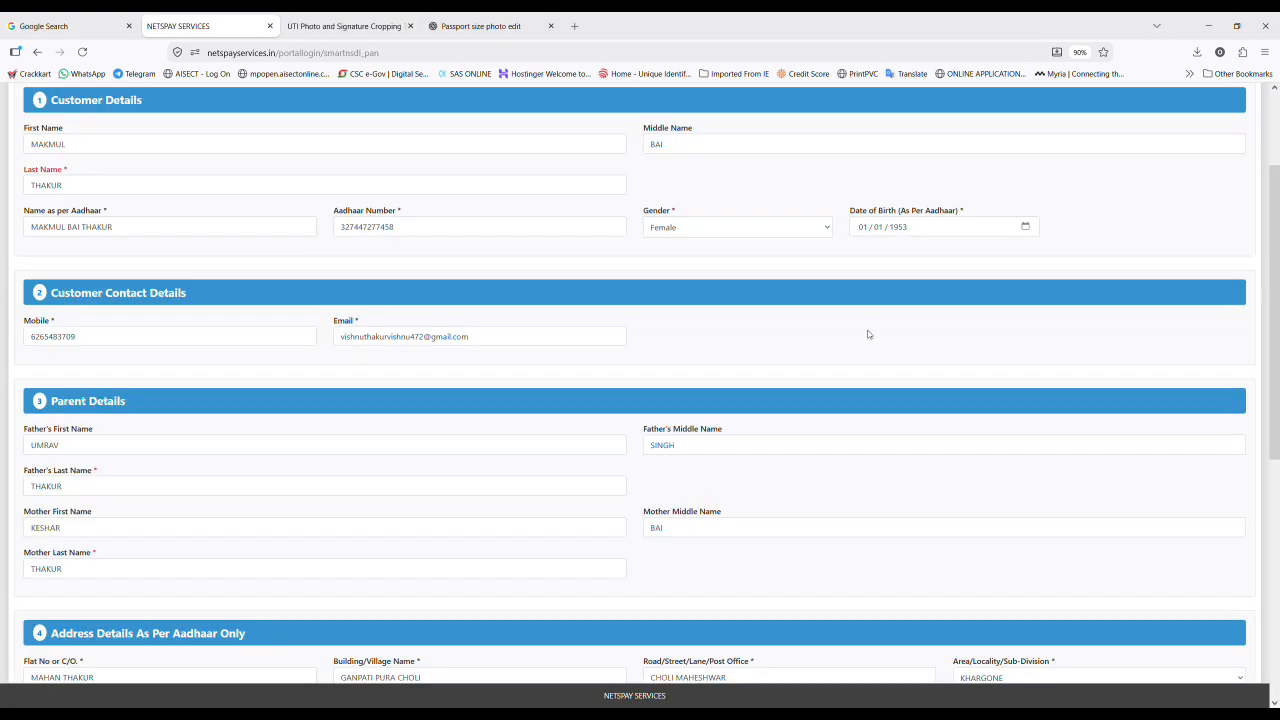
Step: In Documents Upload, attach 1787749345.jpg as the applicant photo and singh.jpg as the signature
{"action": "scroll", "coordinate": [868, 334], "scroll_direction": "down", "scroll_amount": 5}
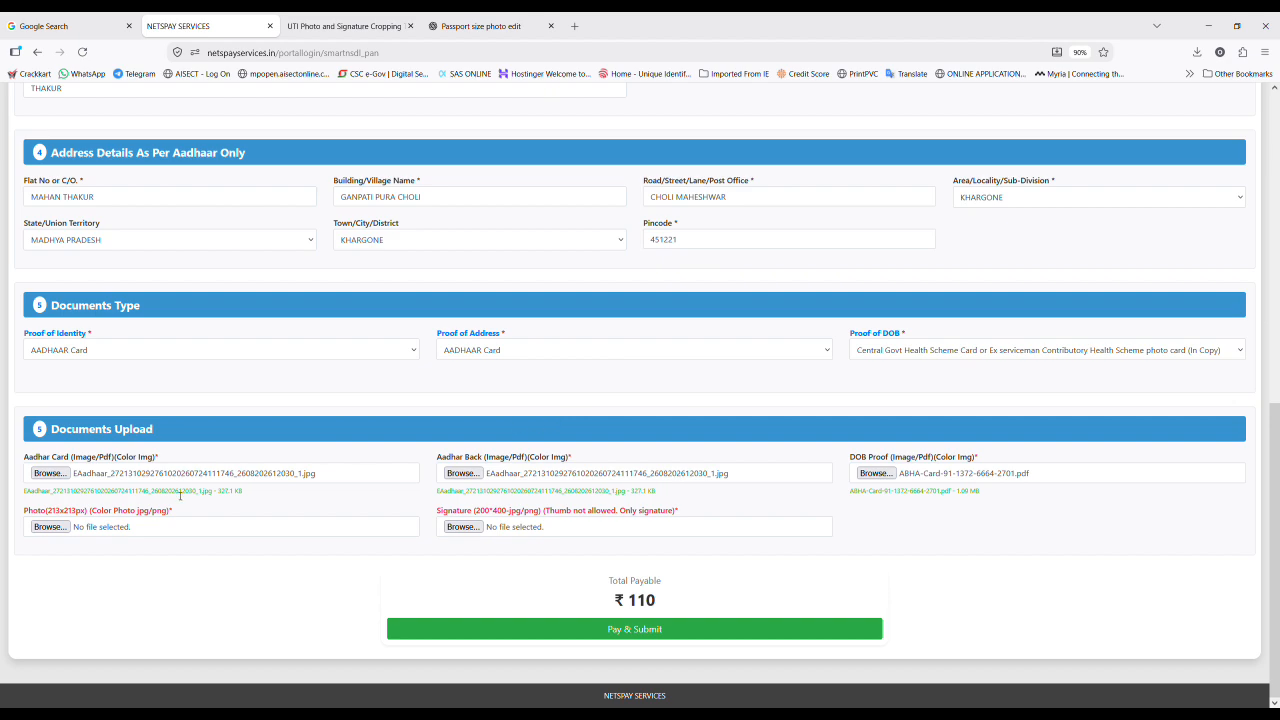
{"action": "left_click", "coordinate": [58, 530]}
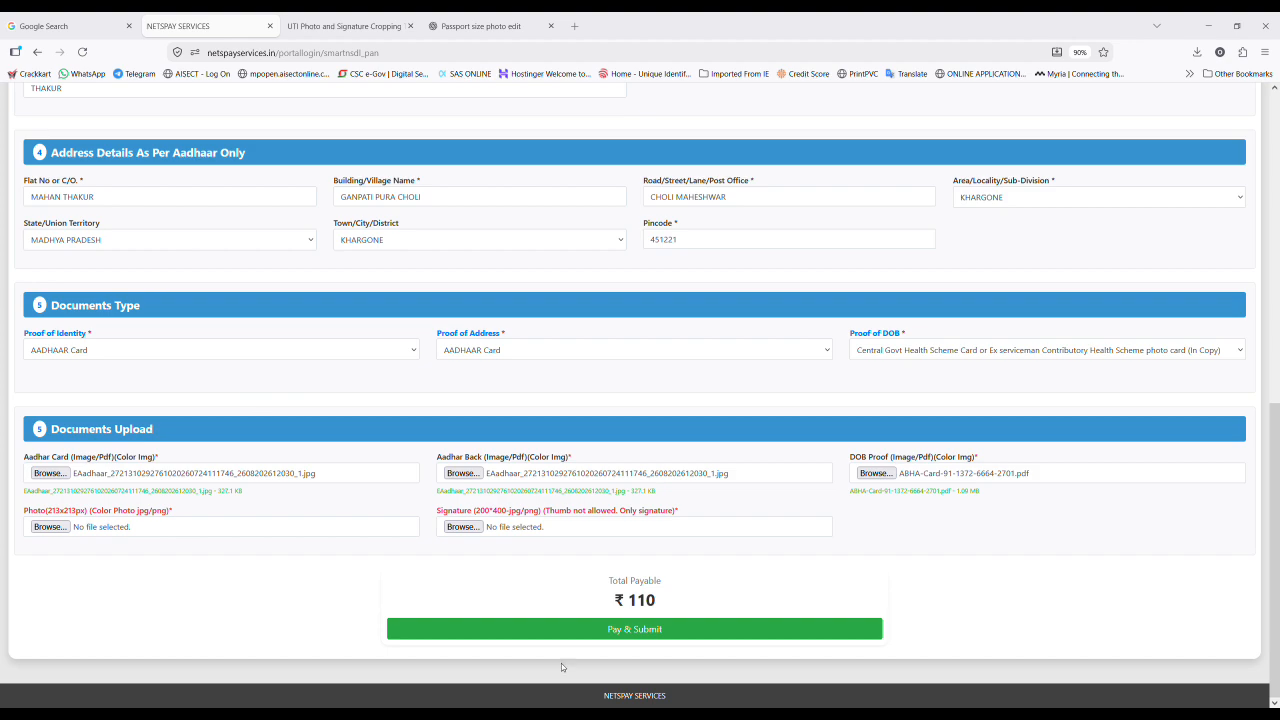
{"action": "left_click", "coordinate": [534, 637]}
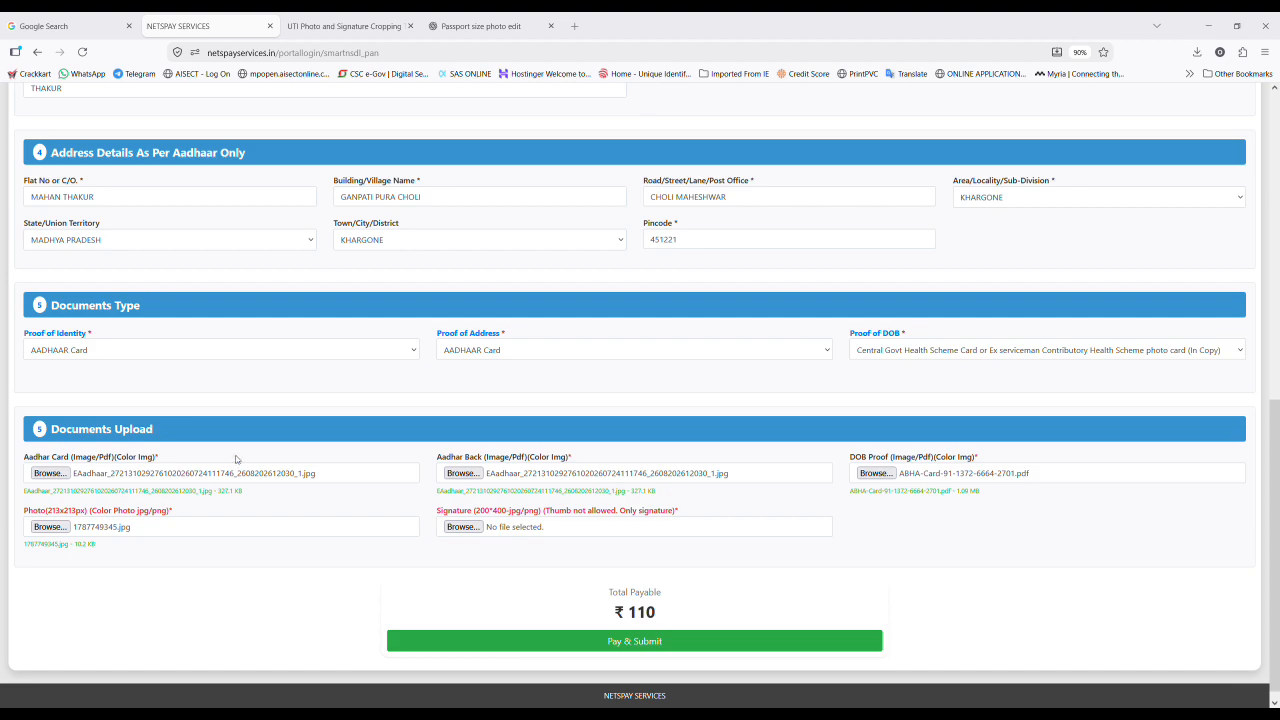
{"action": "left_click", "coordinate": [535, 631]}
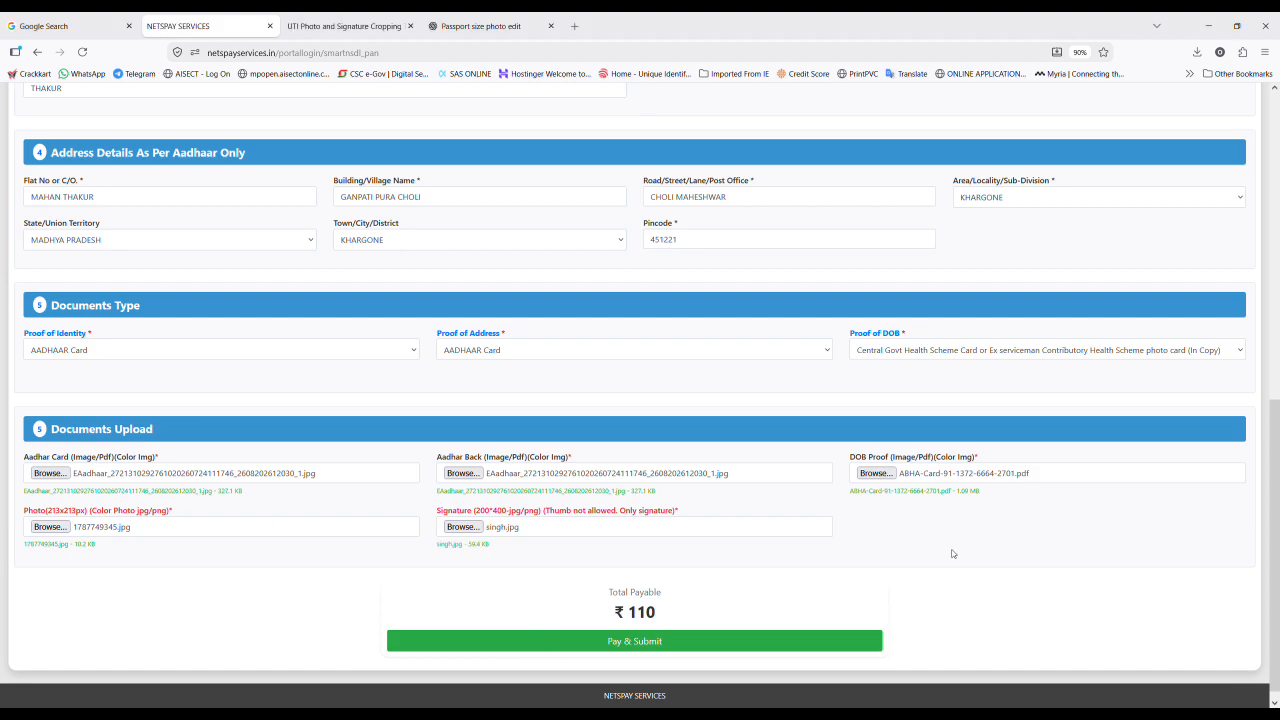
{"action": "scroll", "coordinate": [957, 487], "scroll_direction": "up", "scroll_amount": 3}
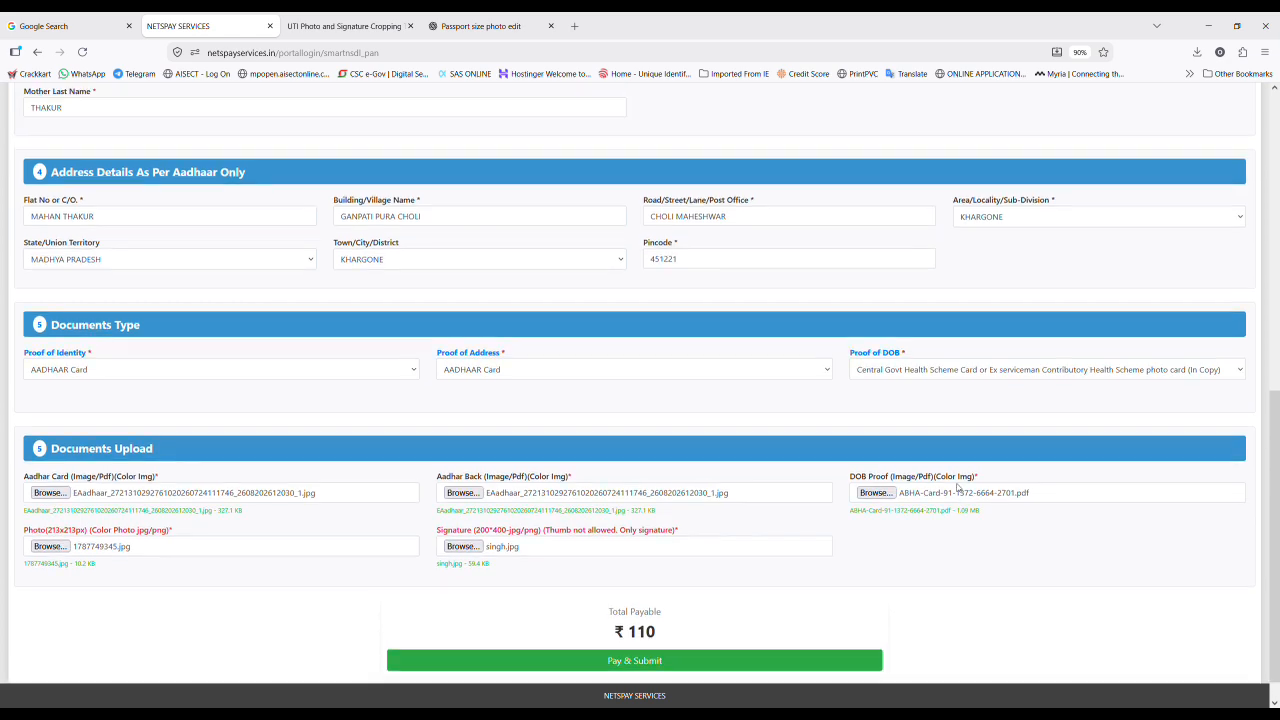
{"action": "scroll", "coordinate": [956, 487], "scroll_direction": "up", "scroll_amount": 7}
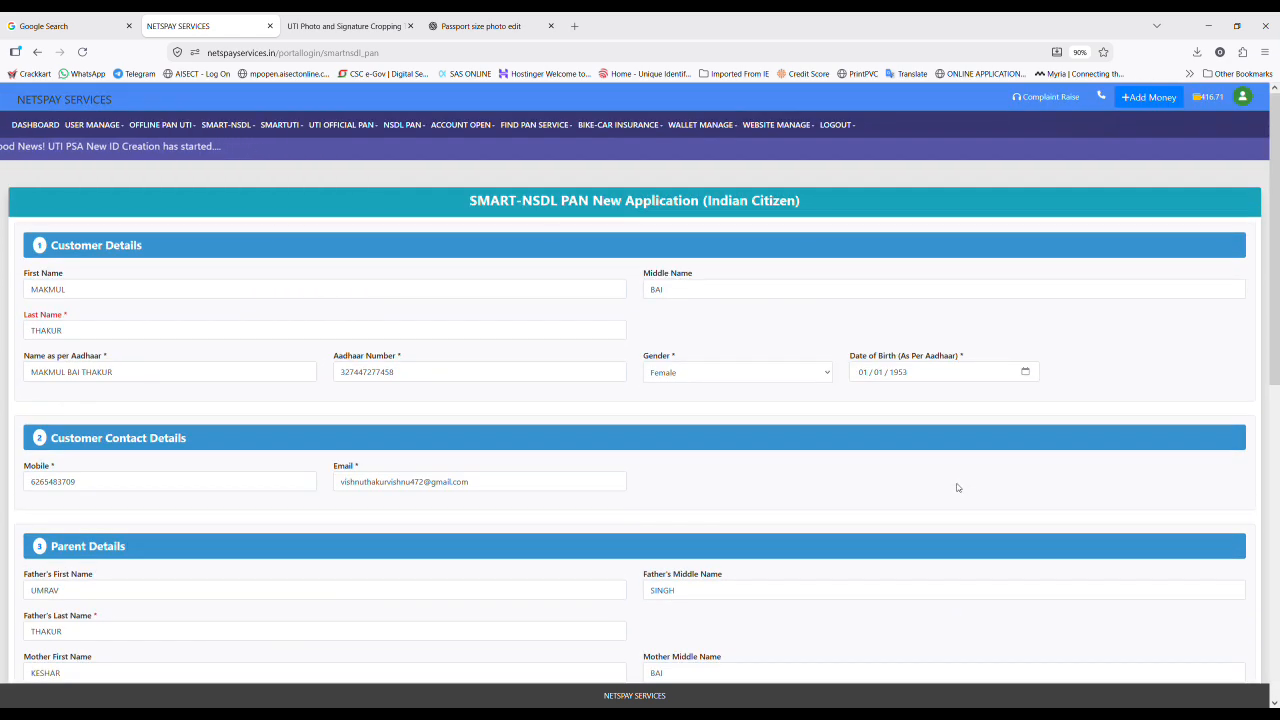
{"action": "scroll", "coordinate": [957, 487], "scroll_direction": "down", "scroll_amount": 10}
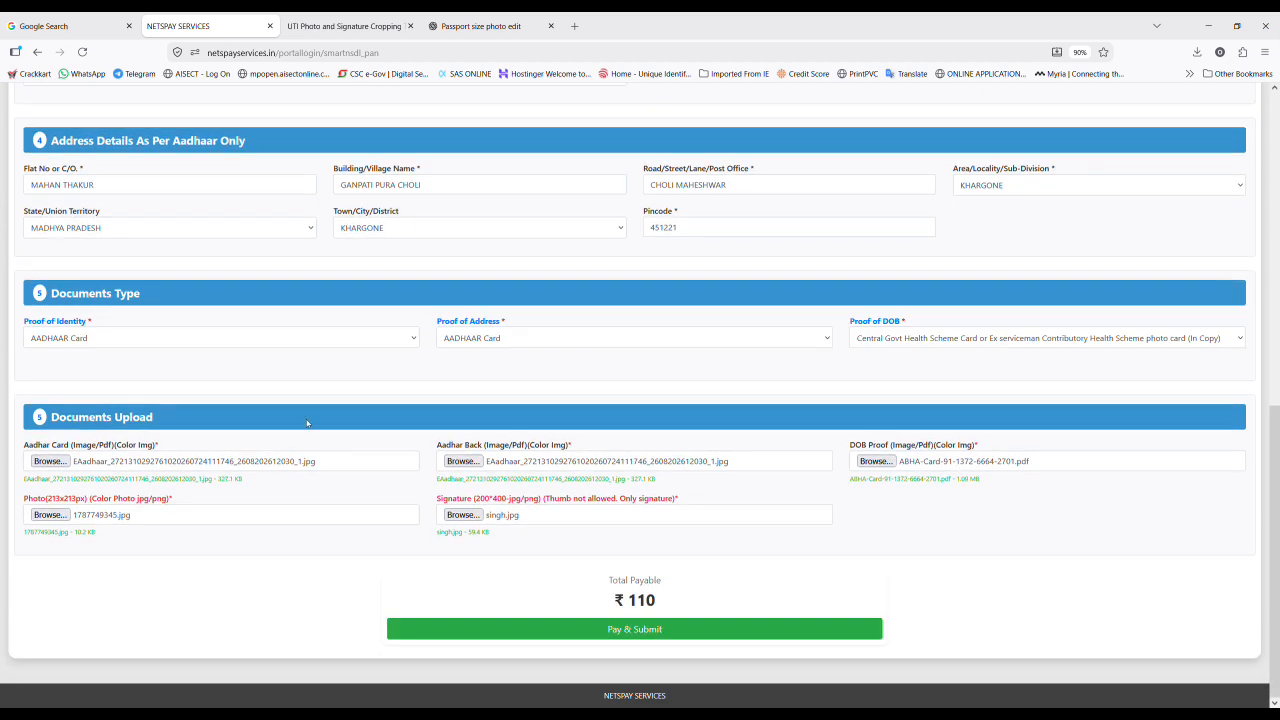
{"action": "scroll", "coordinate": [613, 366], "scroll_direction": "up", "scroll_amount": 3}
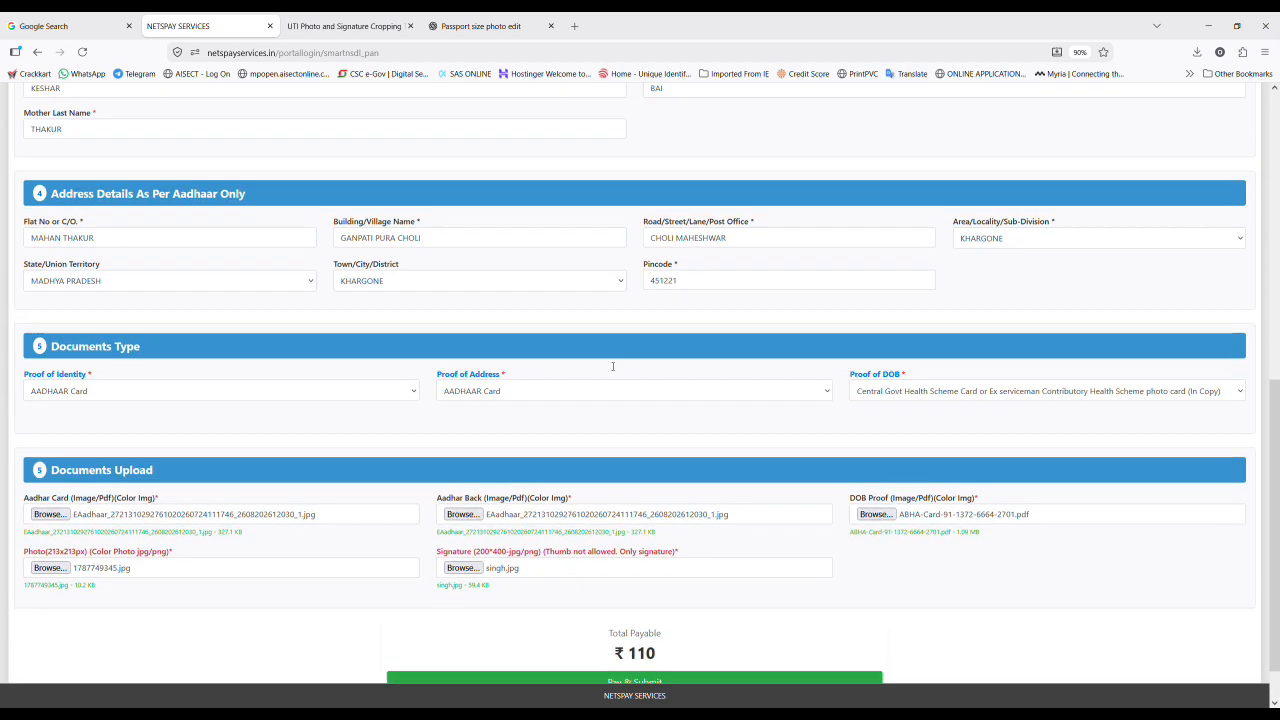
{"action": "scroll", "coordinate": [611, 366], "scroll_direction": "up", "scroll_amount": 5}
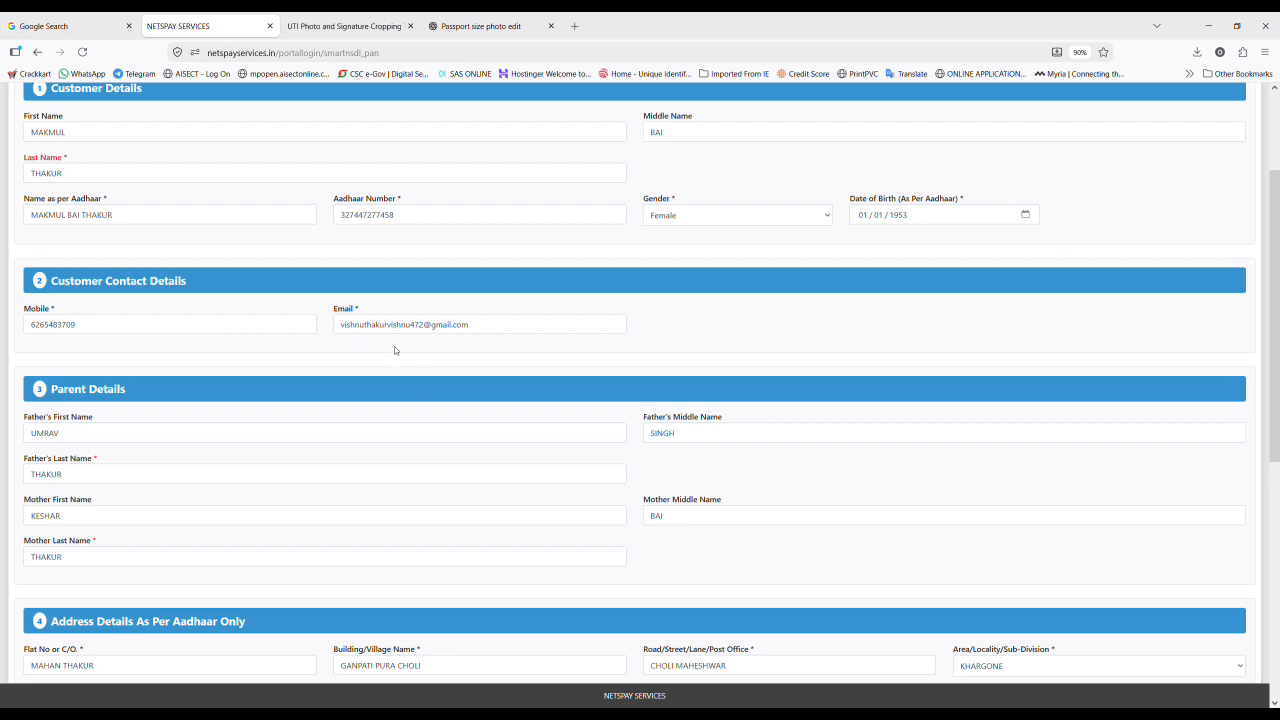
{"action": "scroll", "coordinate": [434, 427], "scroll_direction": "down", "scroll_amount": 8}
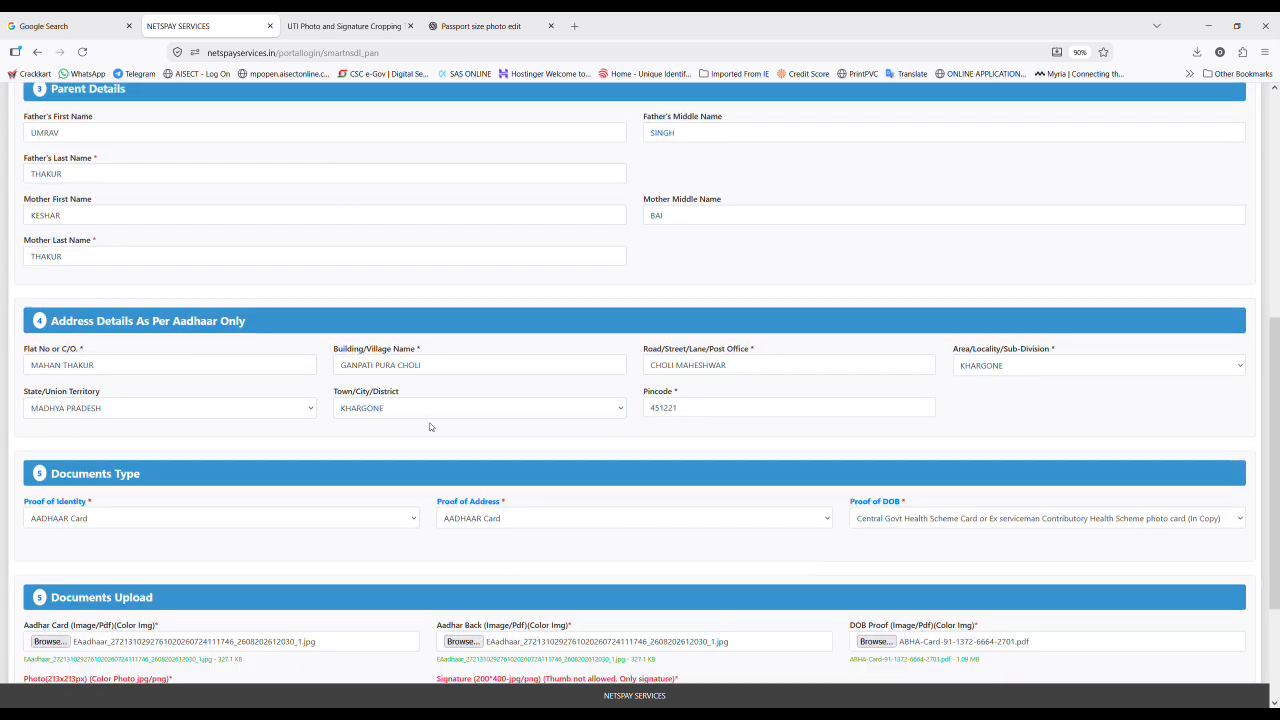
Step: Use Pay & Submit, check the PAN card preview, then Confirm & Pay the ₹110 fee
{"action": "left_click", "coordinate": [651, 639]}
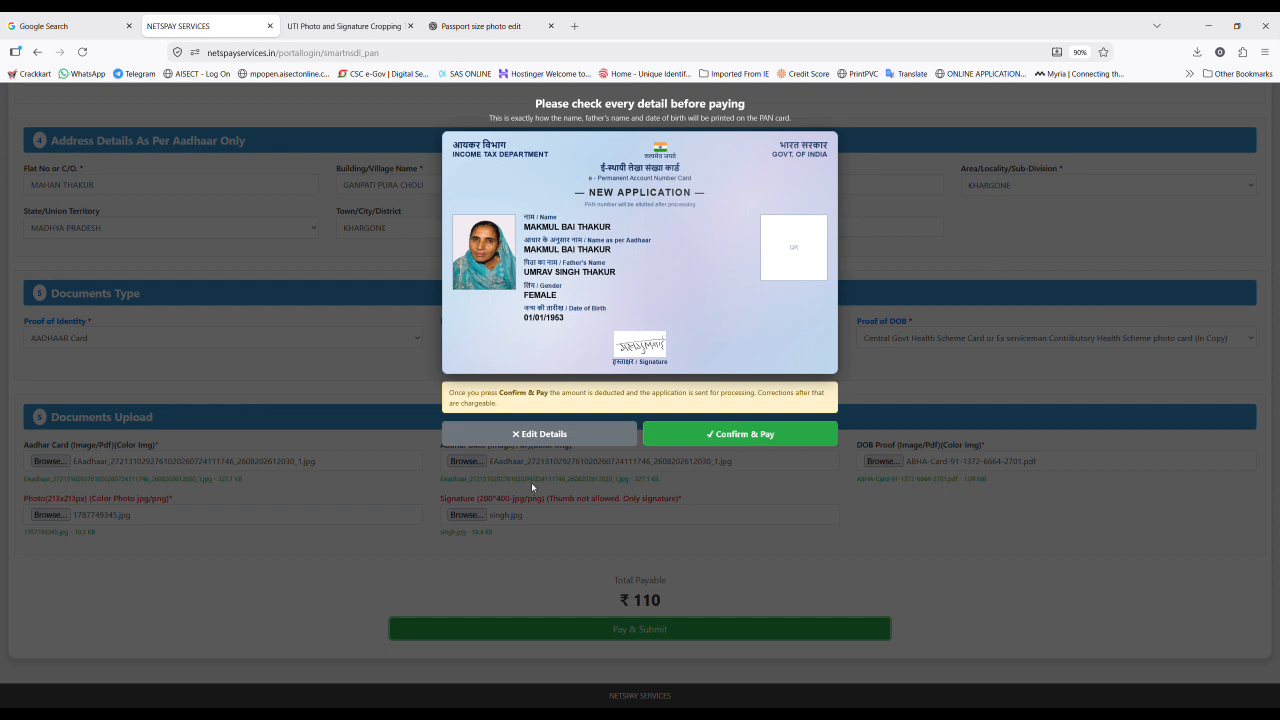
{"action": "left_click", "coordinate": [758, 434]}
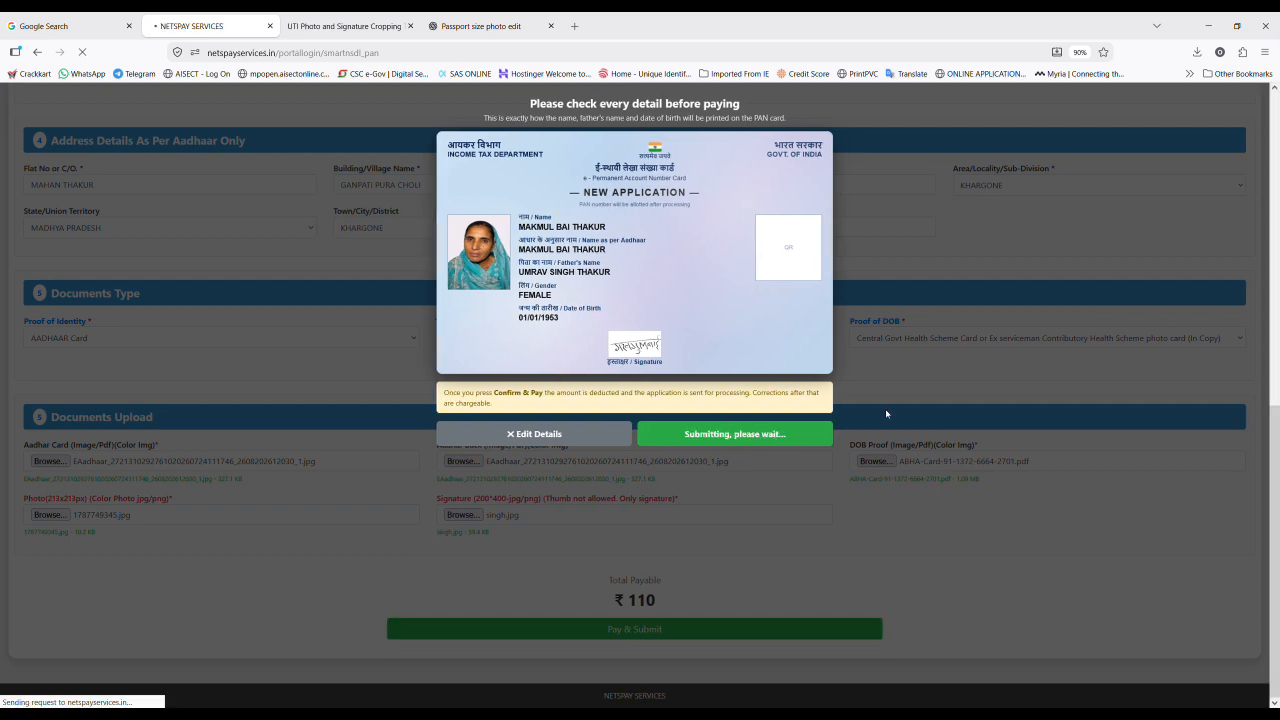